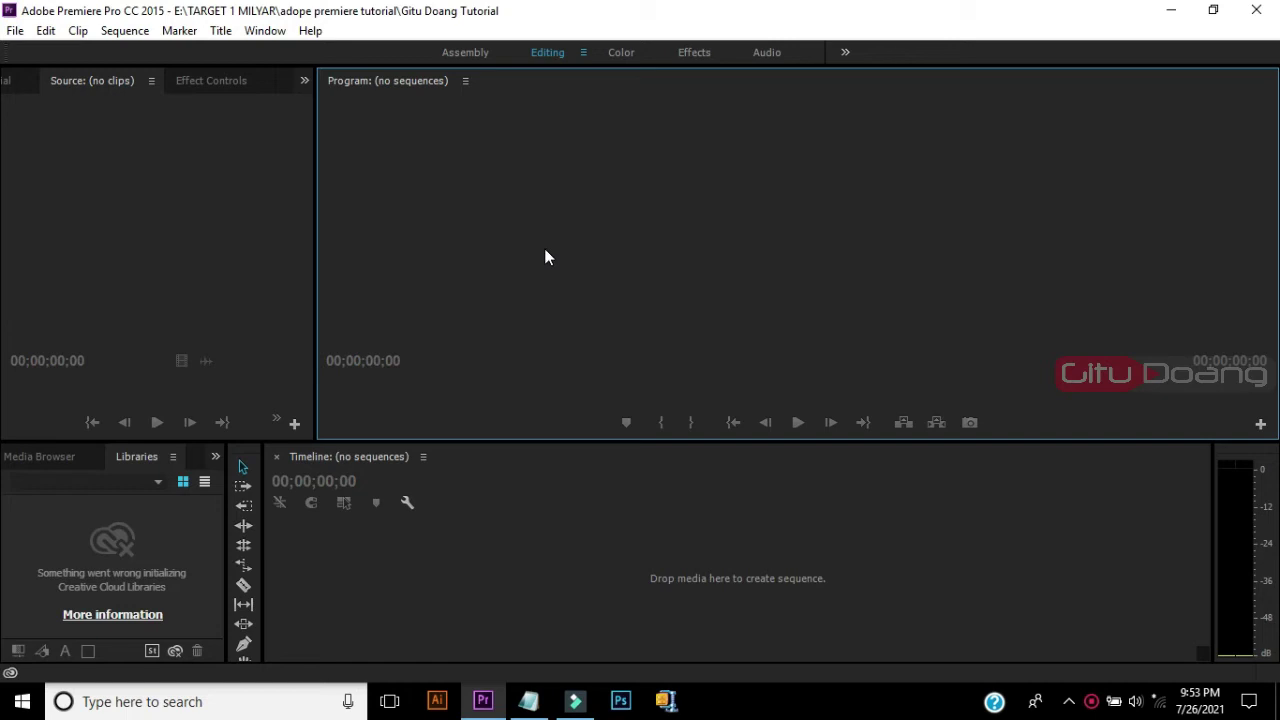
# Bring up the File menu's New options to begin a new project
pyautogui.click(509, 242)
pyautogui.click(397, 195)
pyautogui.click(168, 203)
pyautogui.click(382, 200)
pyautogui.click(231, 195)
pyautogui.click(370, 192)
pyautogui.click(15, 30)
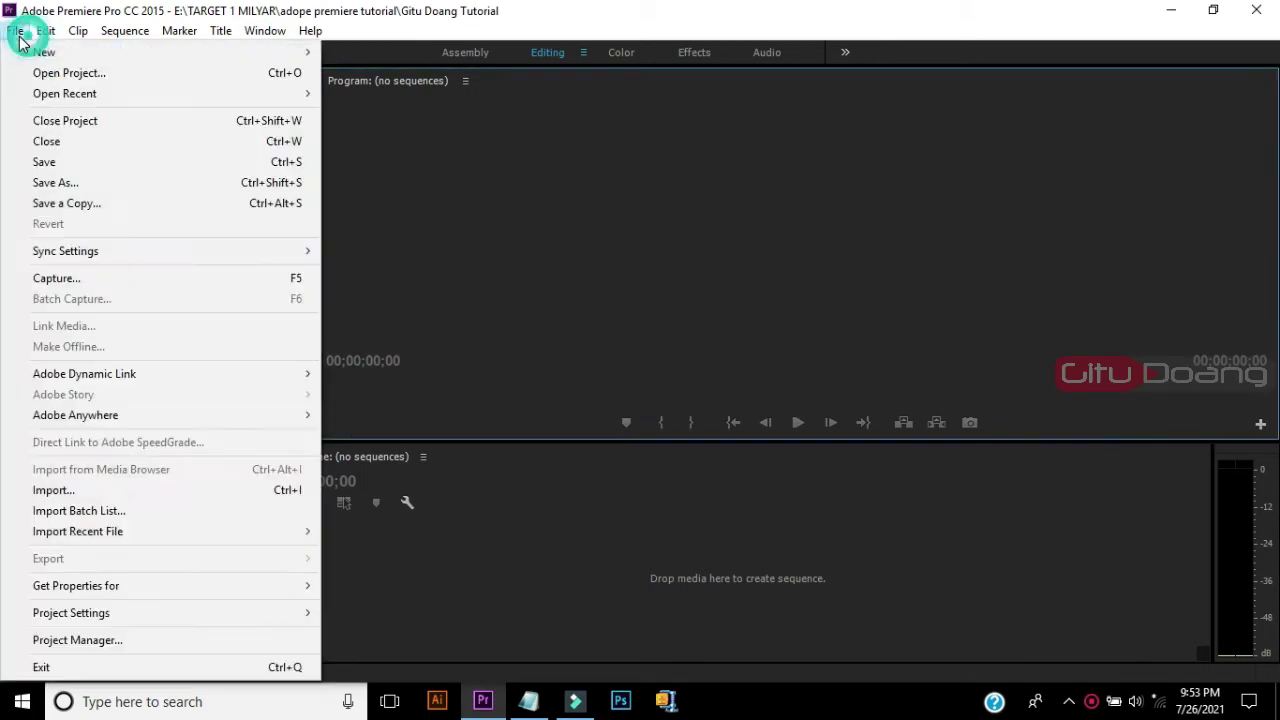
# Start a new project named 'Gitu Doang tutorial', keeping the default location
pyautogui.moveTo(251, 52)
pyautogui.click(407, 54)
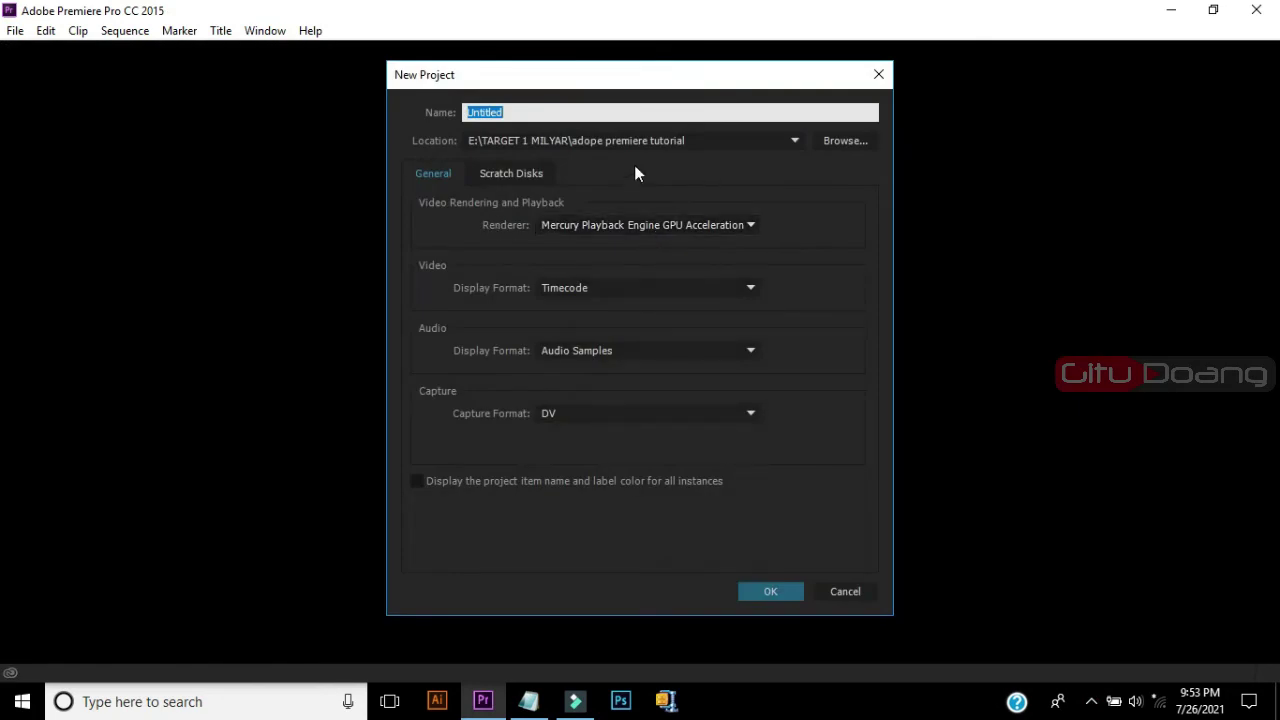
pyautogui.doubleClick(529, 111)
pyautogui.write('G')
pyautogui.write('itu Doang tutorial')
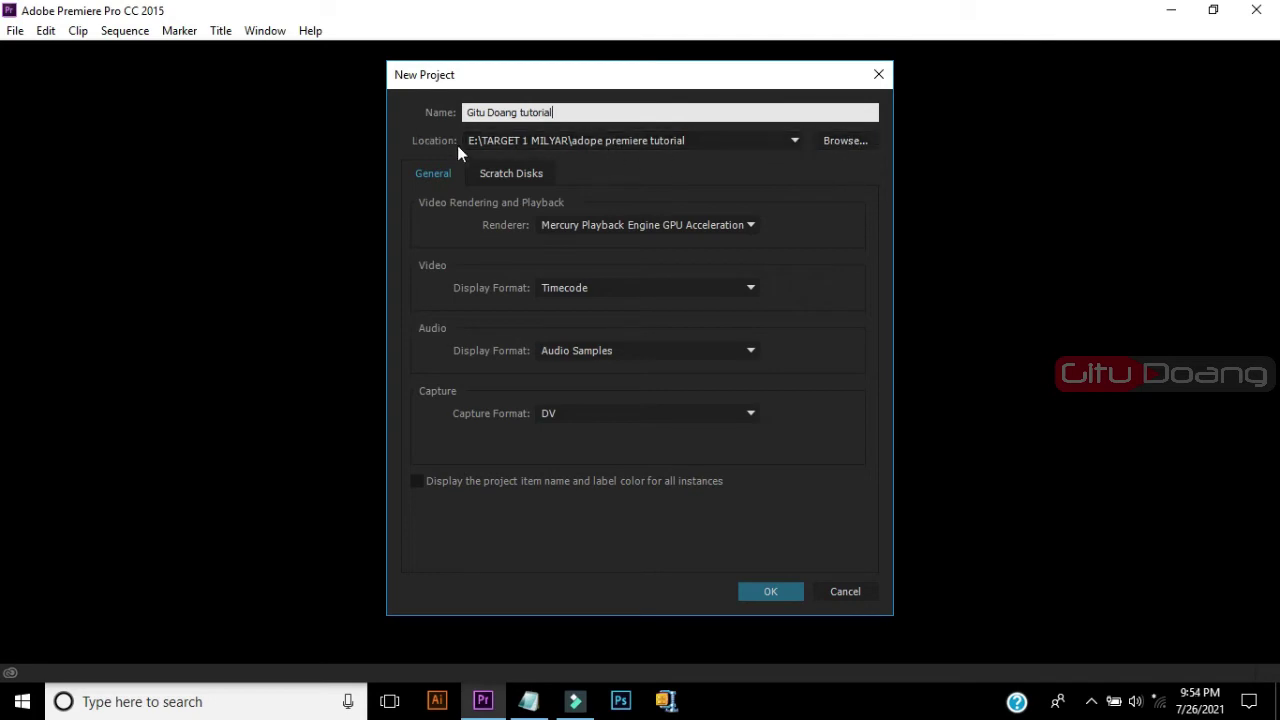
pyautogui.click(838, 142)
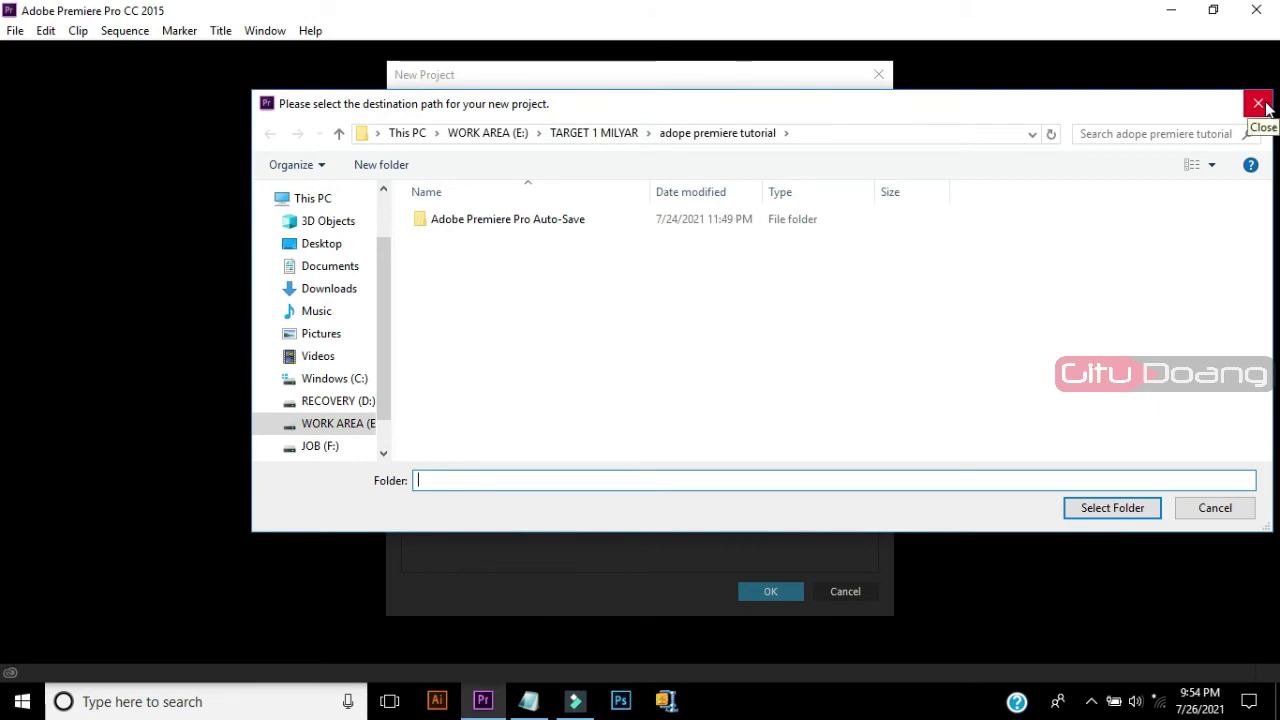
pyautogui.click(1259, 104)
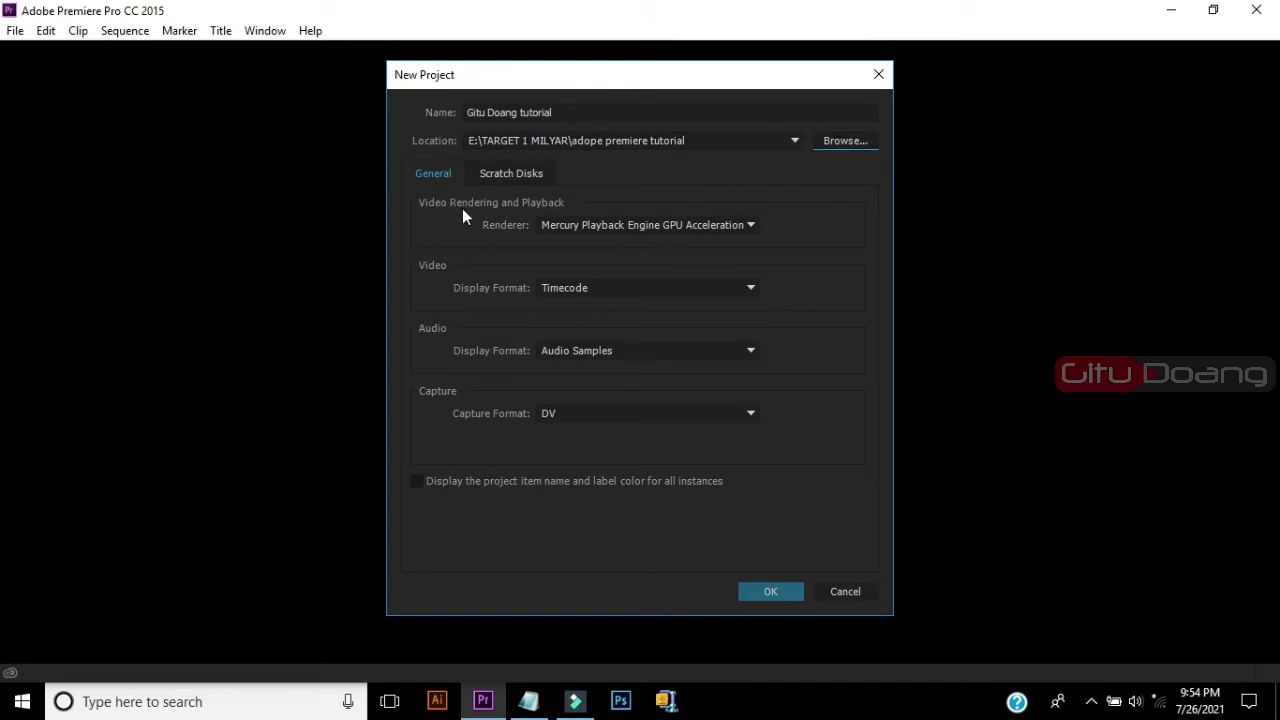
# Decline overwriting the existing project and rename it 'Gitu Doang tutorial 2'
pyautogui.click(772, 591)
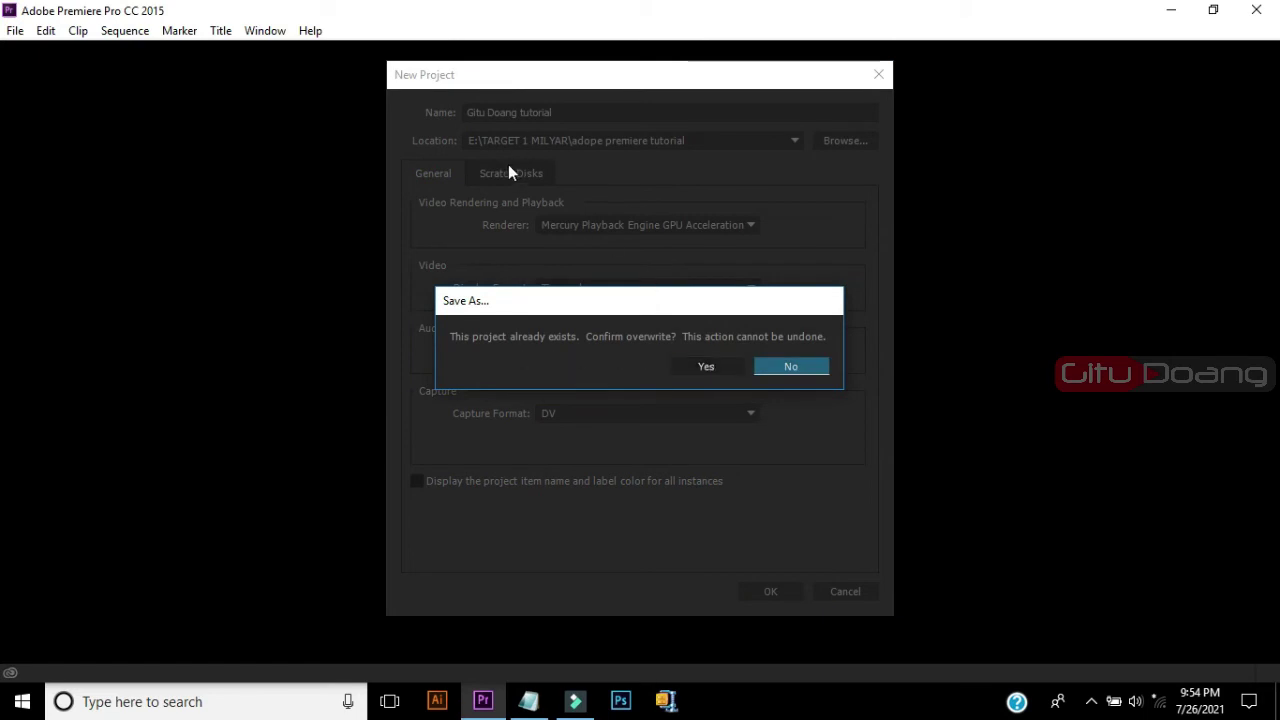
pyautogui.click(786, 366)
pyautogui.click(791, 367)
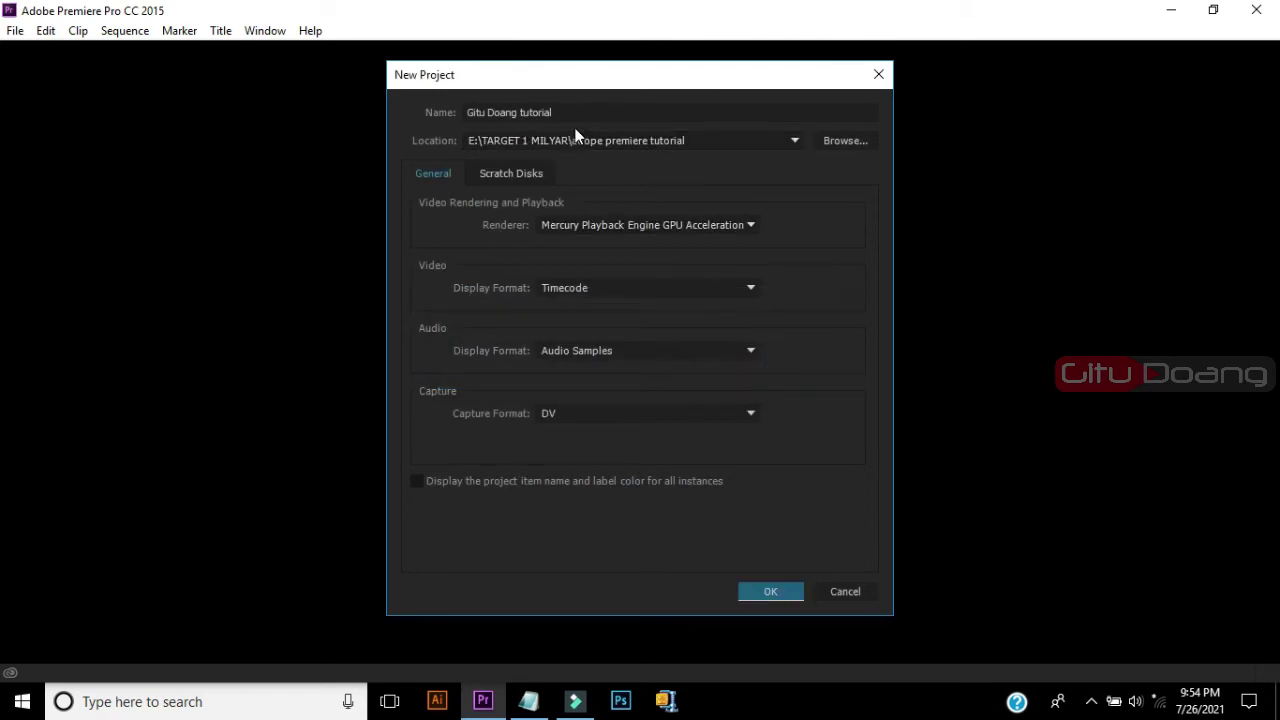
pyautogui.click(572, 112)
pyautogui.write('2')
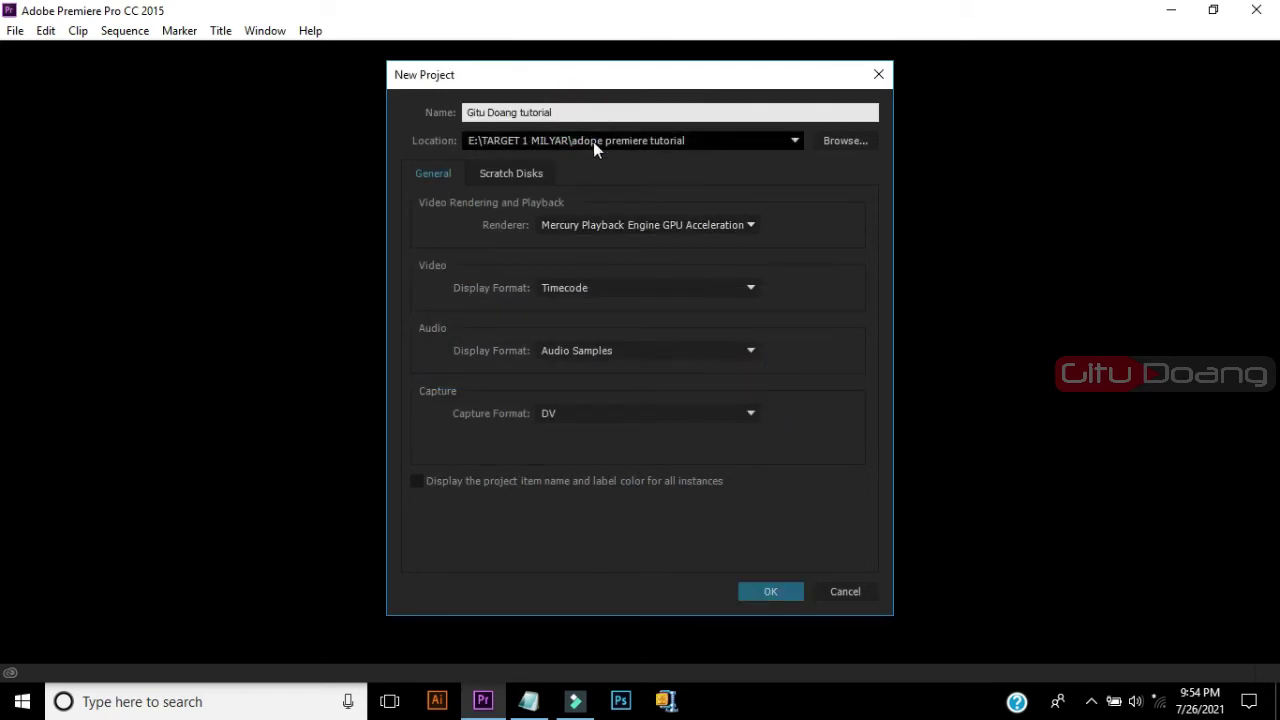
# Create the project and start a new sequence from File > New > Sequence
pyautogui.click(771, 591)
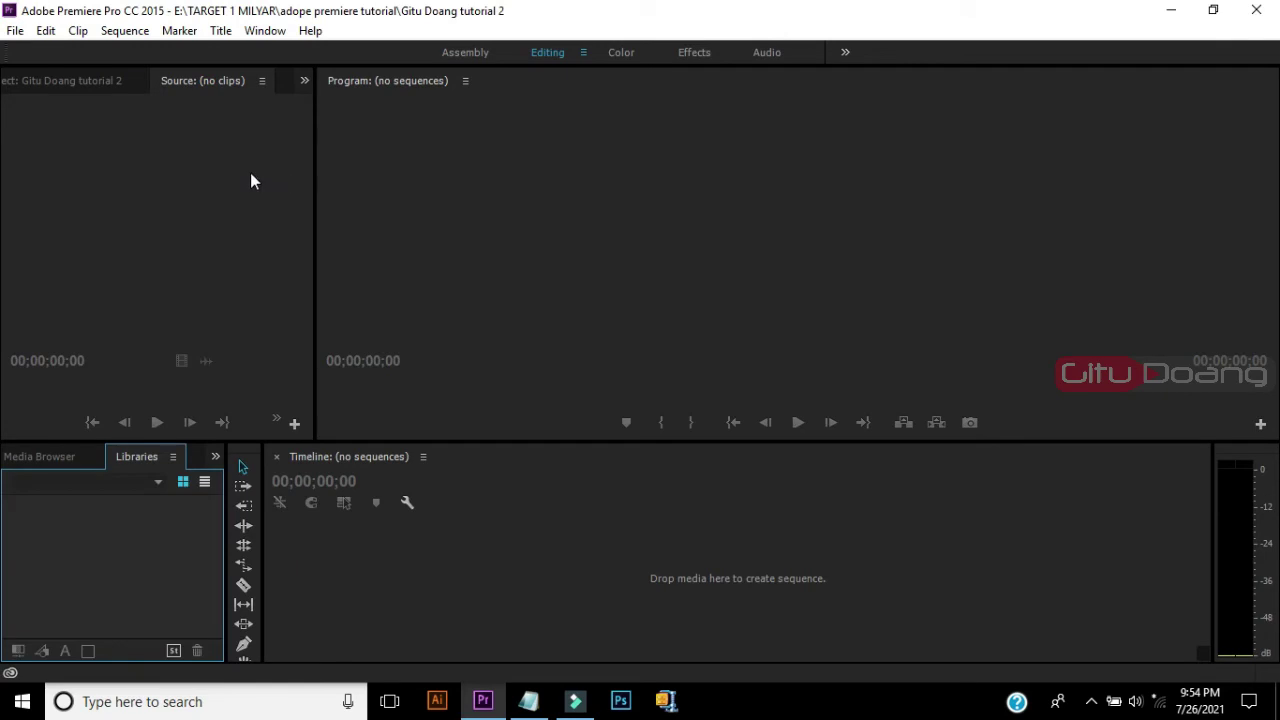
pyautogui.click(202, 187)
pyautogui.click(444, 220)
pyautogui.click(202, 225)
pyautogui.click(15, 30)
pyautogui.click(48, 58)
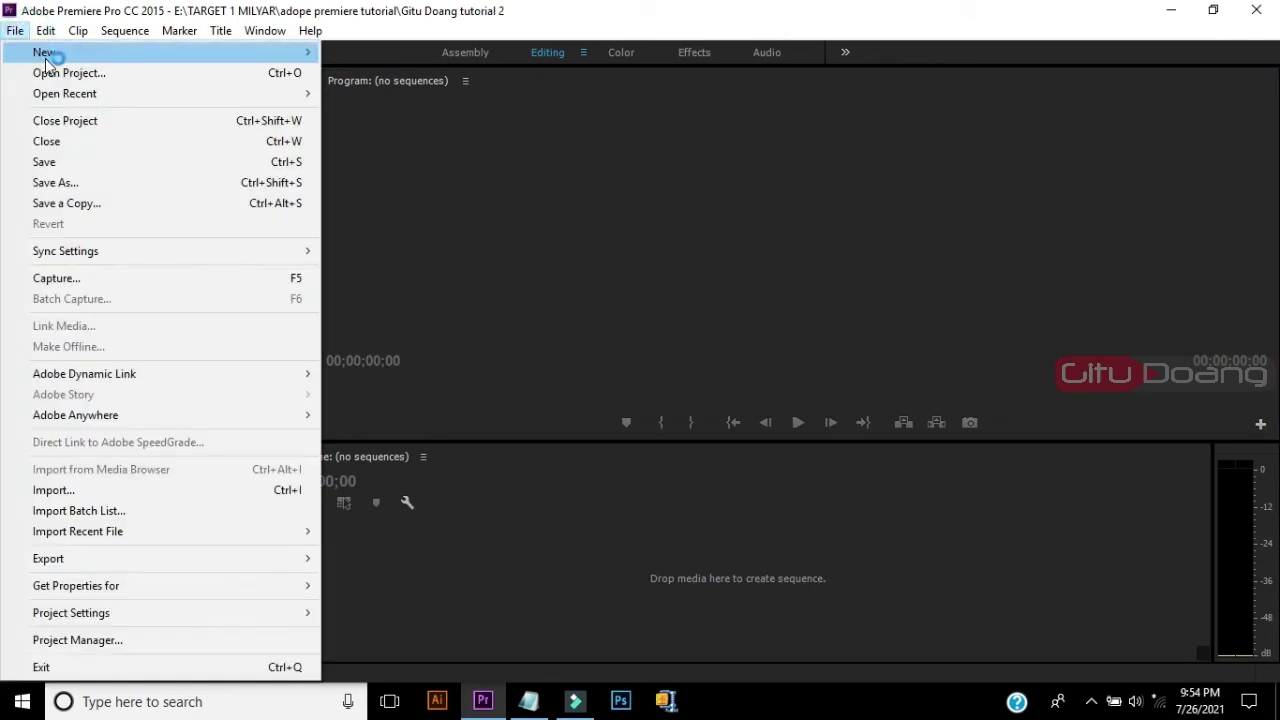
pyautogui.click(409, 74)
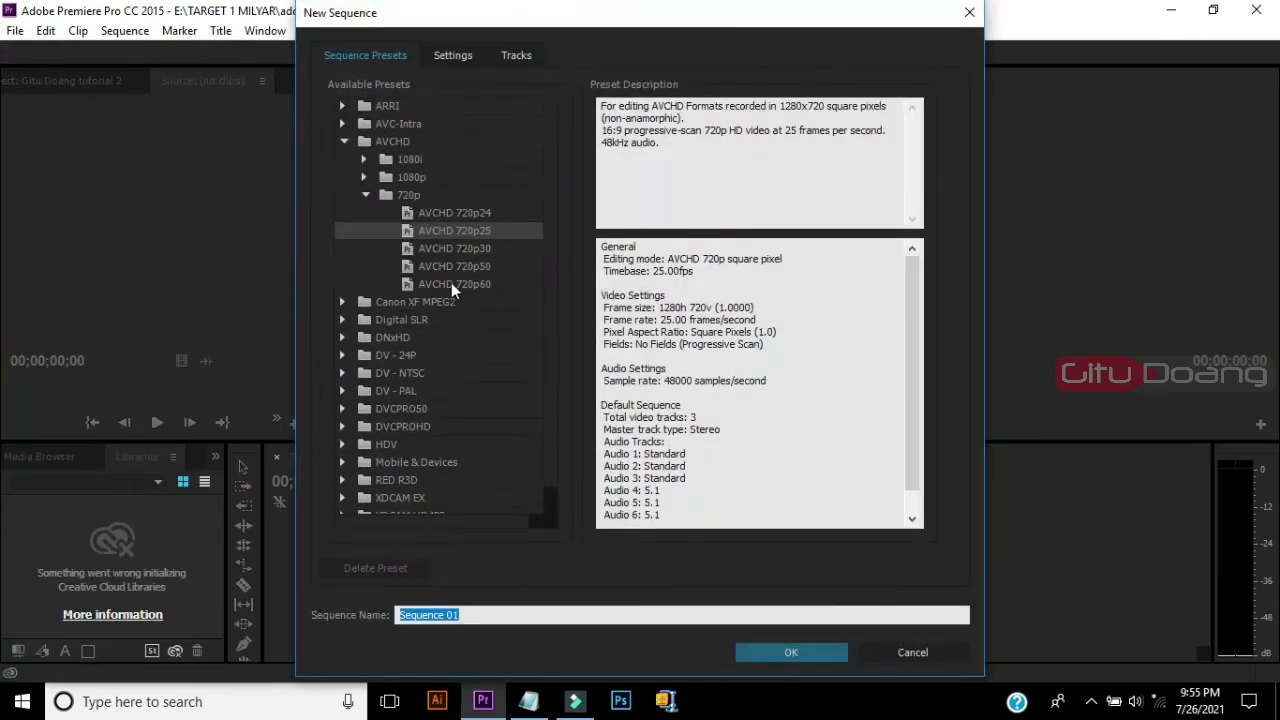
# Choose the AVCHD 720p25 preset and name the sequence 'gitu doang tutorial'
pyautogui.click(367, 196)
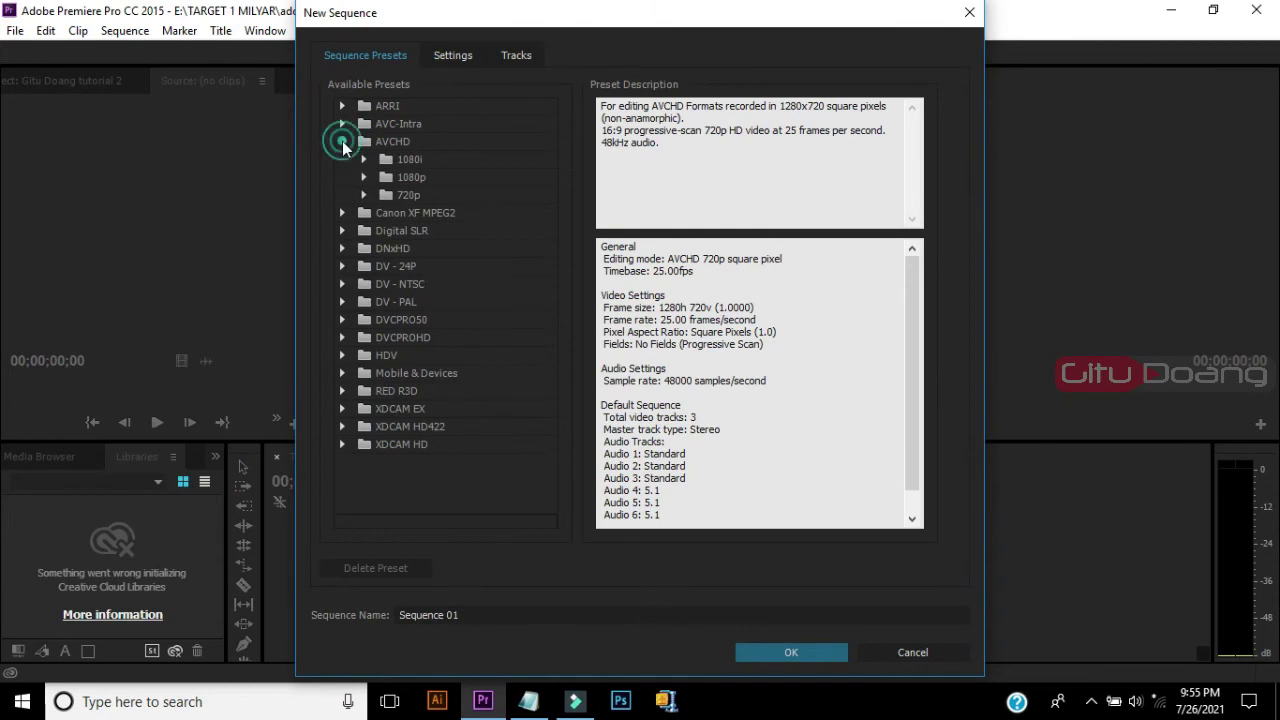
pyautogui.click(342, 141)
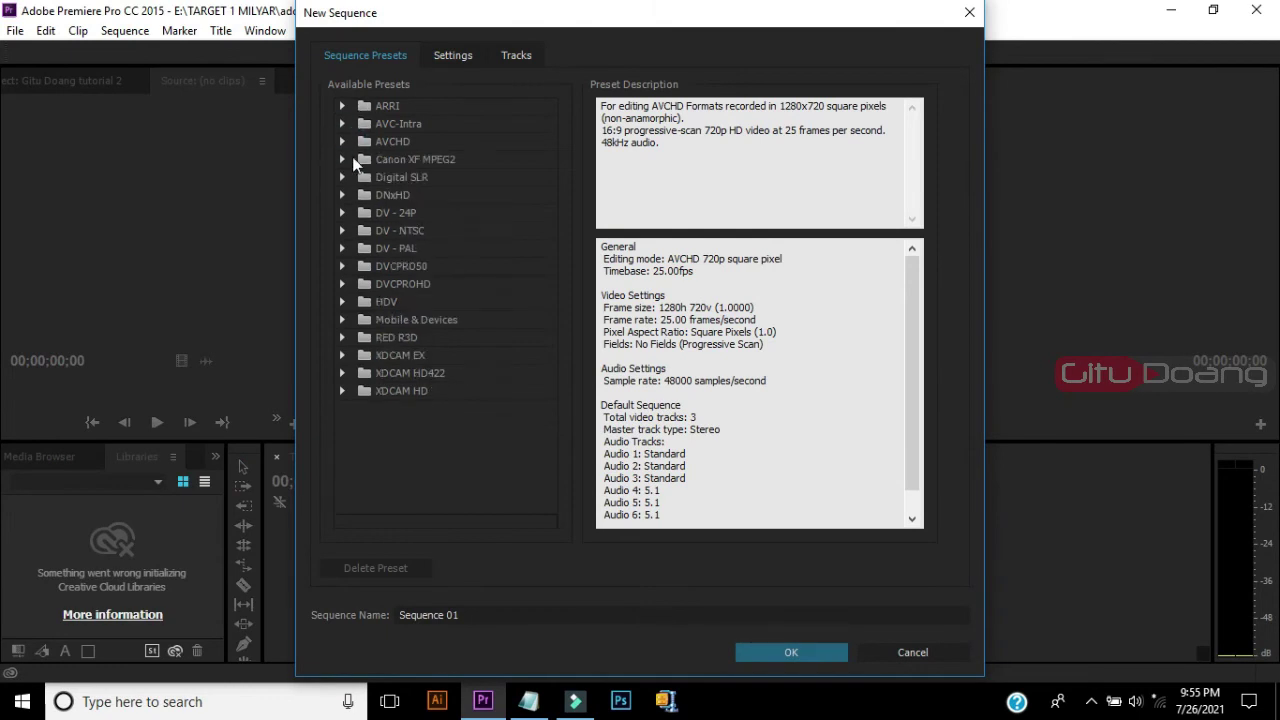
pyautogui.click(342, 141)
pyautogui.click(418, 190)
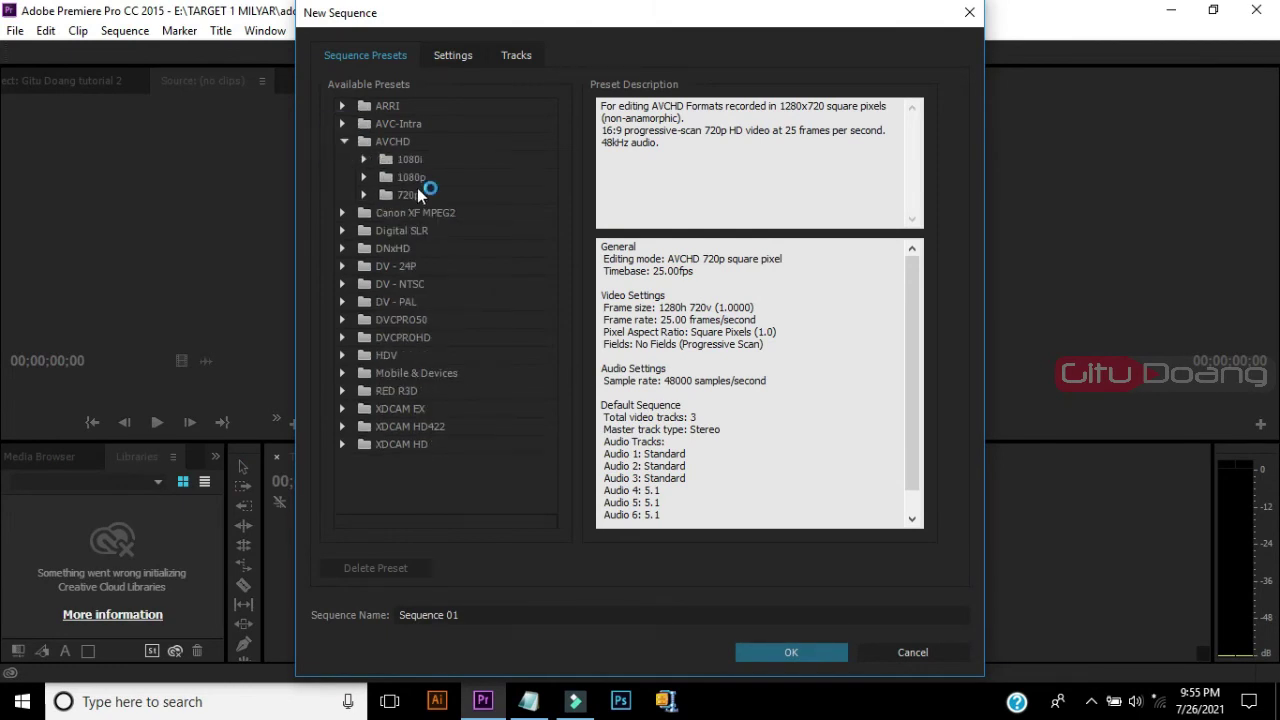
pyautogui.click(363, 196)
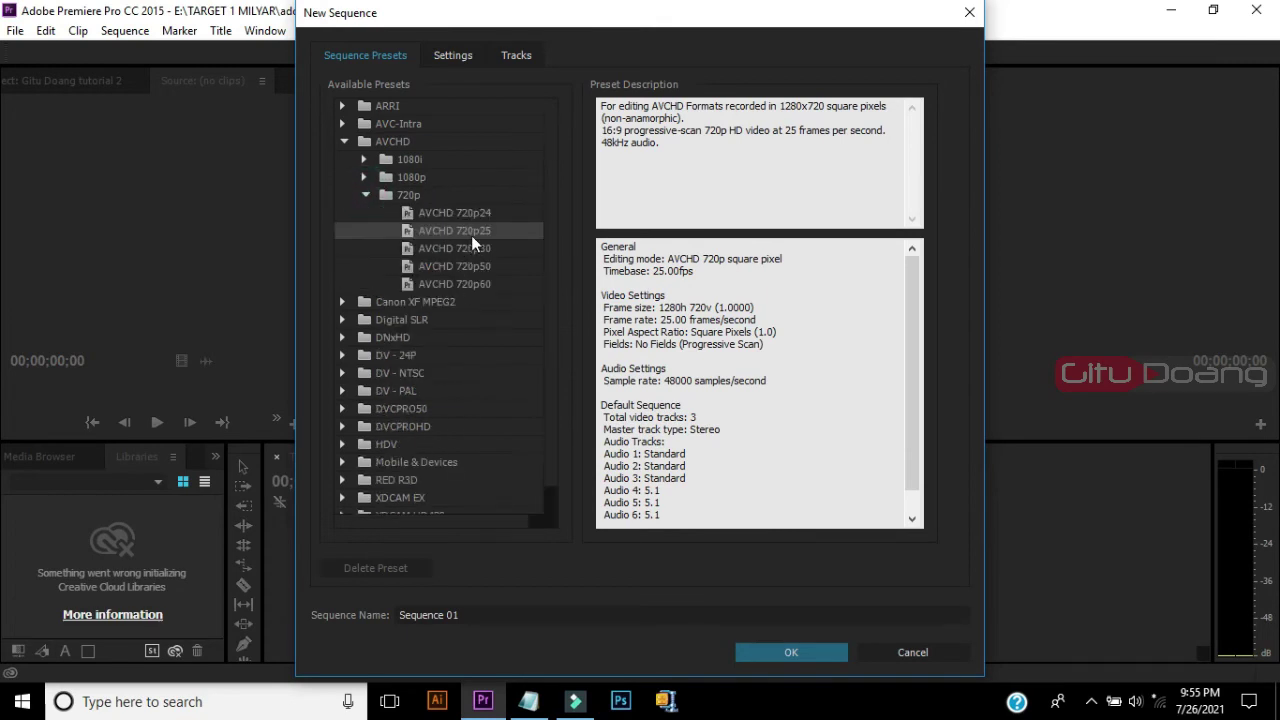
pyautogui.click(499, 615)
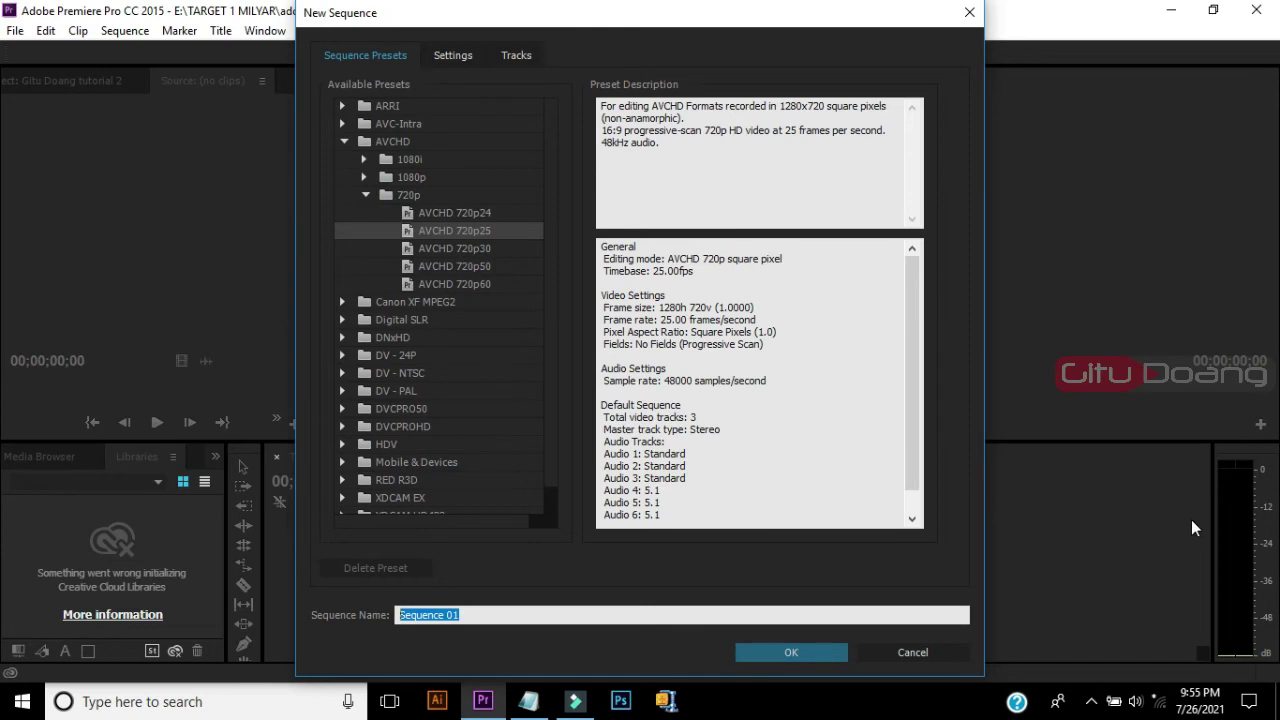
pyautogui.write('gitu doang t')
pyautogui.write('utorial')
# Create the sequence and widen the Project panel
pyautogui.click(806, 654)
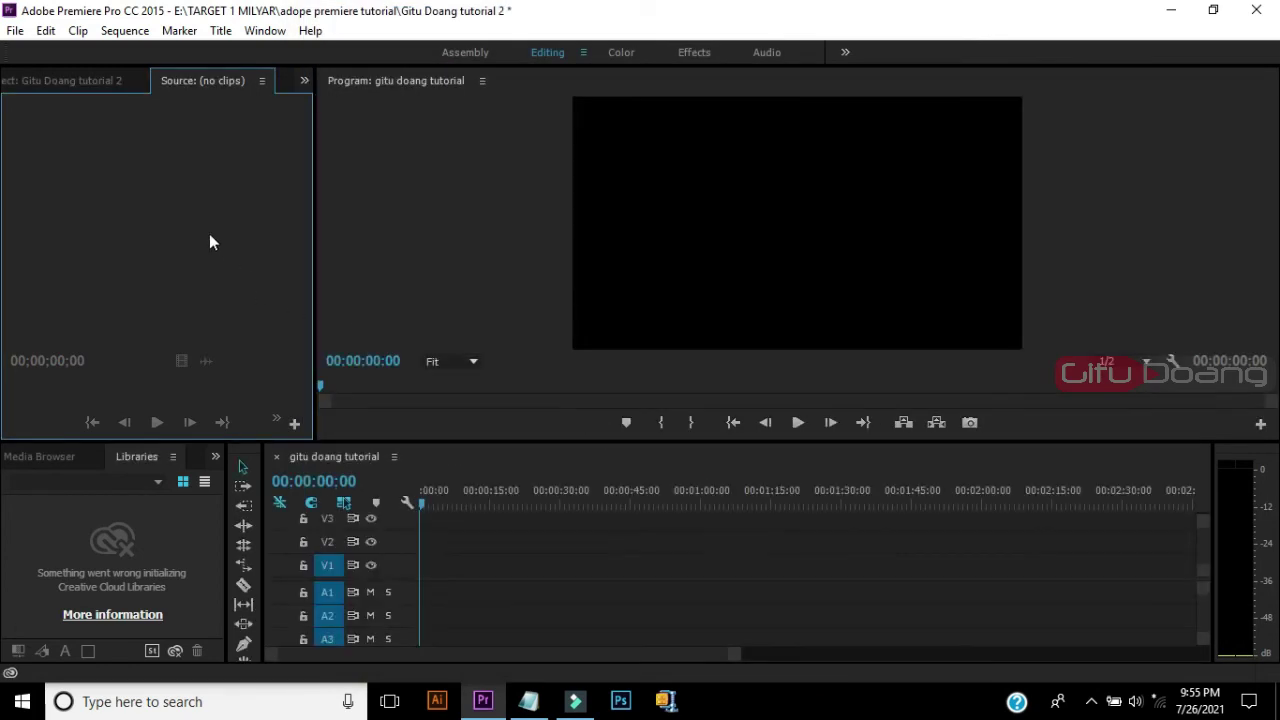
pyautogui.click(71, 86)
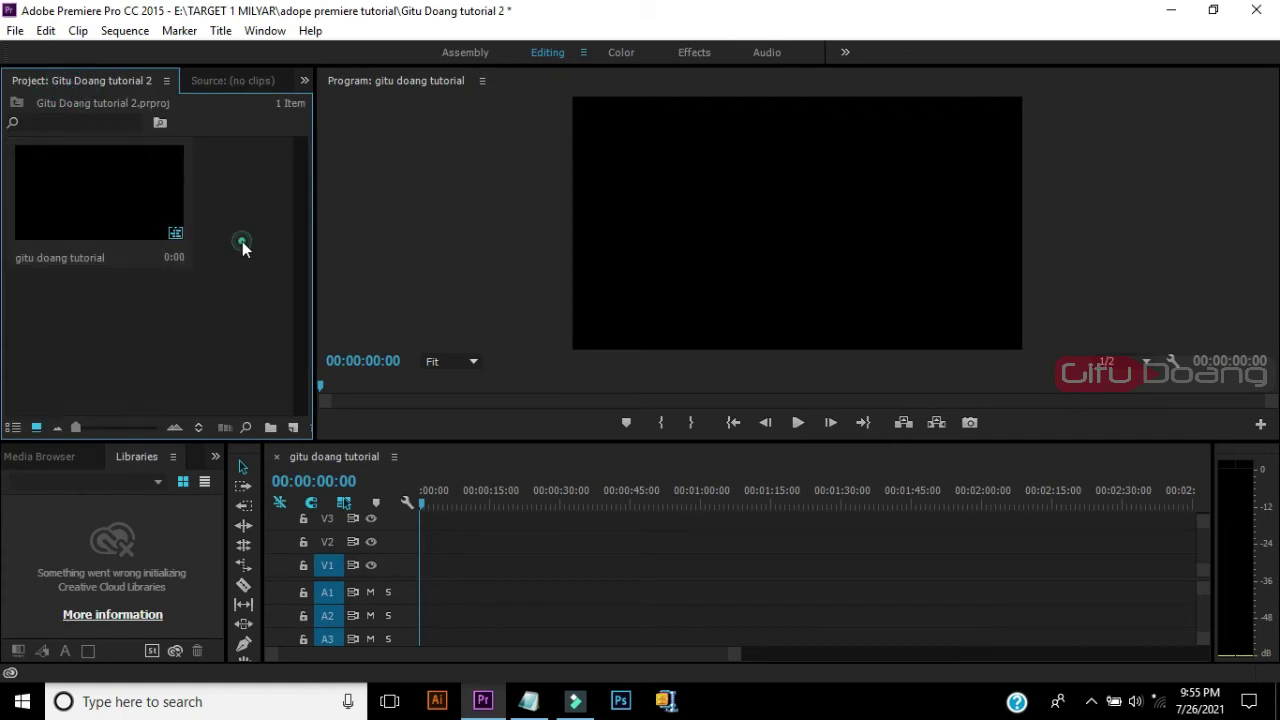
pyautogui.moveTo(315, 219); pyautogui.dragTo(549, 219)
pyautogui.click(410, 245)
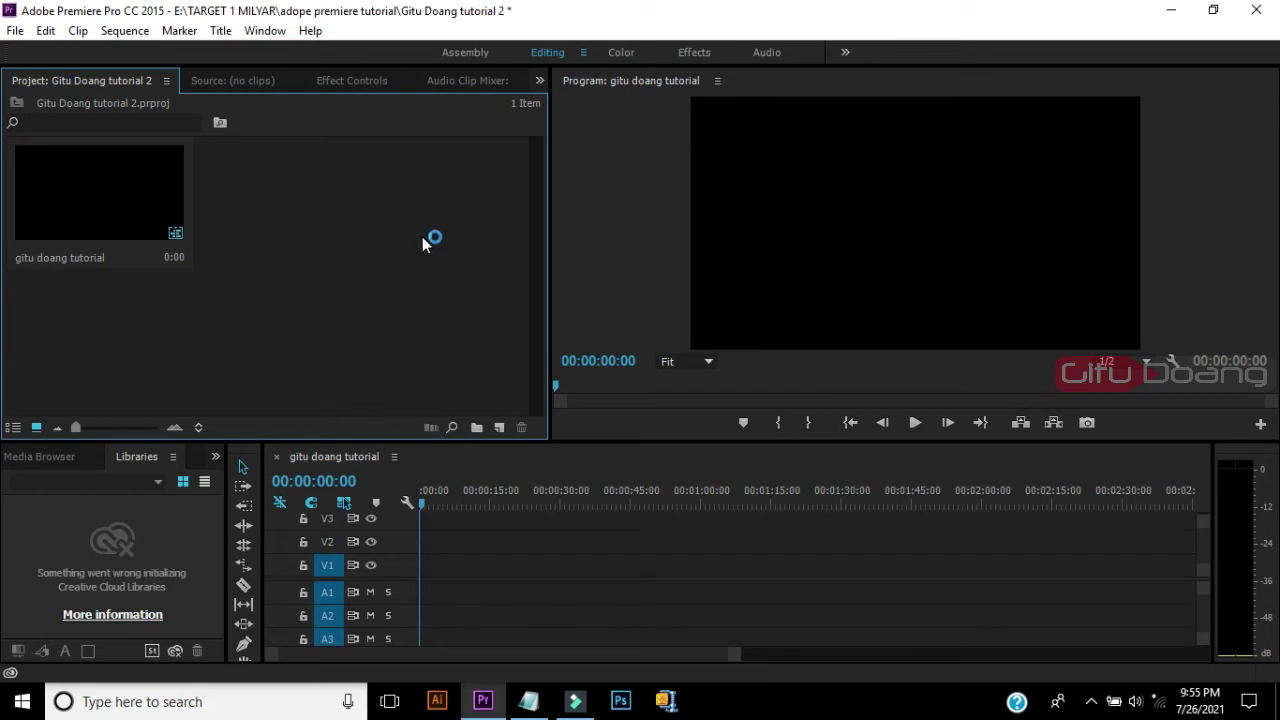
# Make a bin named 'sequence' and move the gitu doang tutorial sequence into it
pyautogui.click(477, 428)
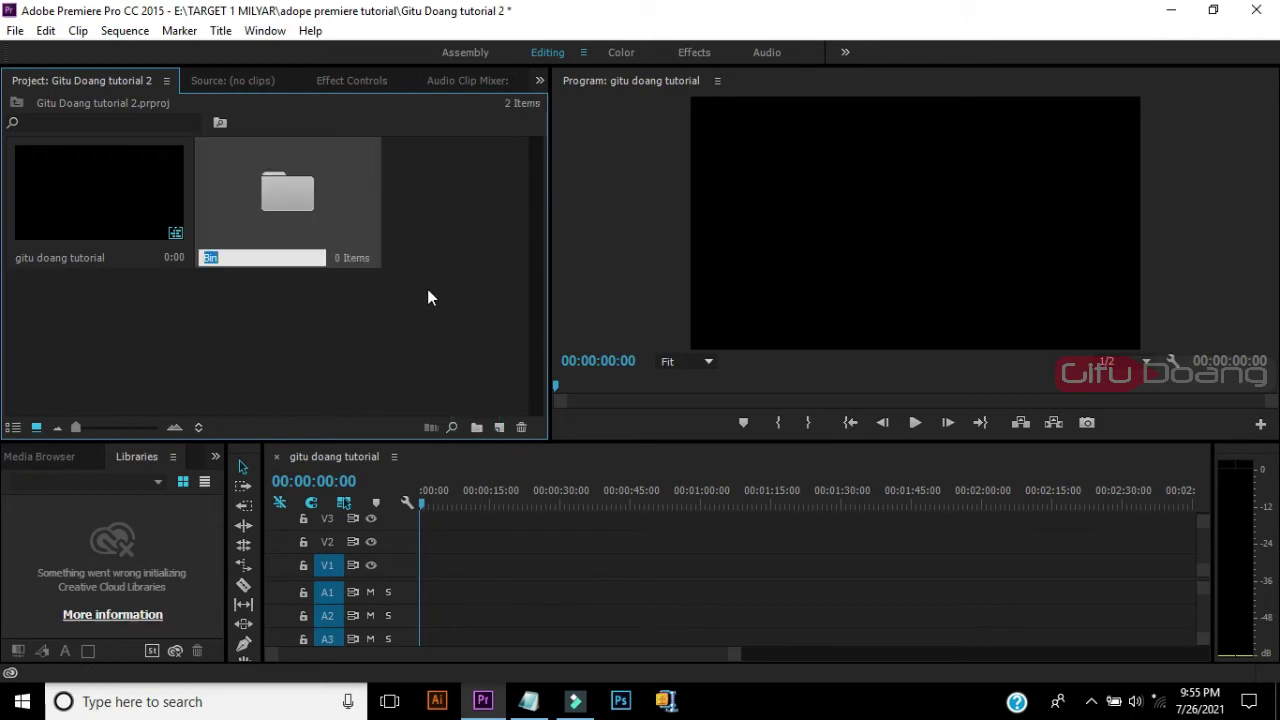
pyautogui.write('seque')
pyautogui.press('BackSpace')
pyautogui.write('nce')
pyautogui.moveTo(100, 188); pyautogui.dragTo(287, 192)
pyautogui.click(376, 261)
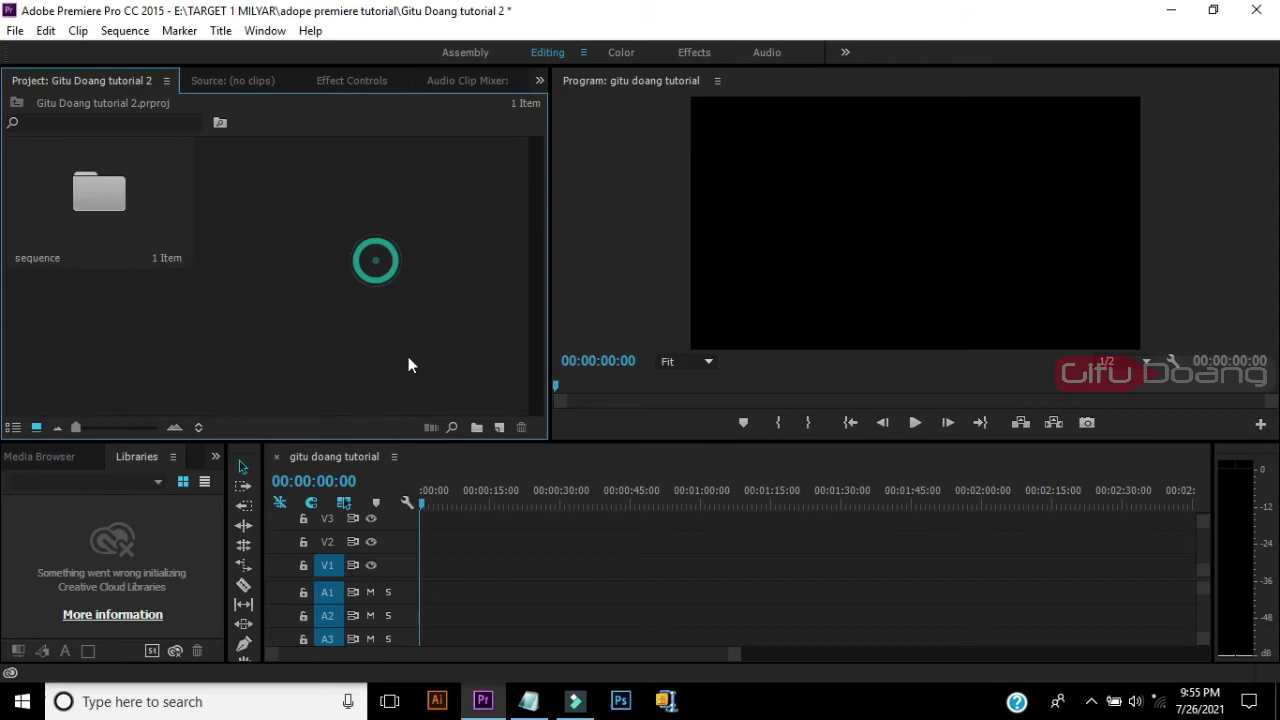
# Add two more bins named 'video' and 'musik'
pyautogui.click(478, 430)
pyautogui.write('video')
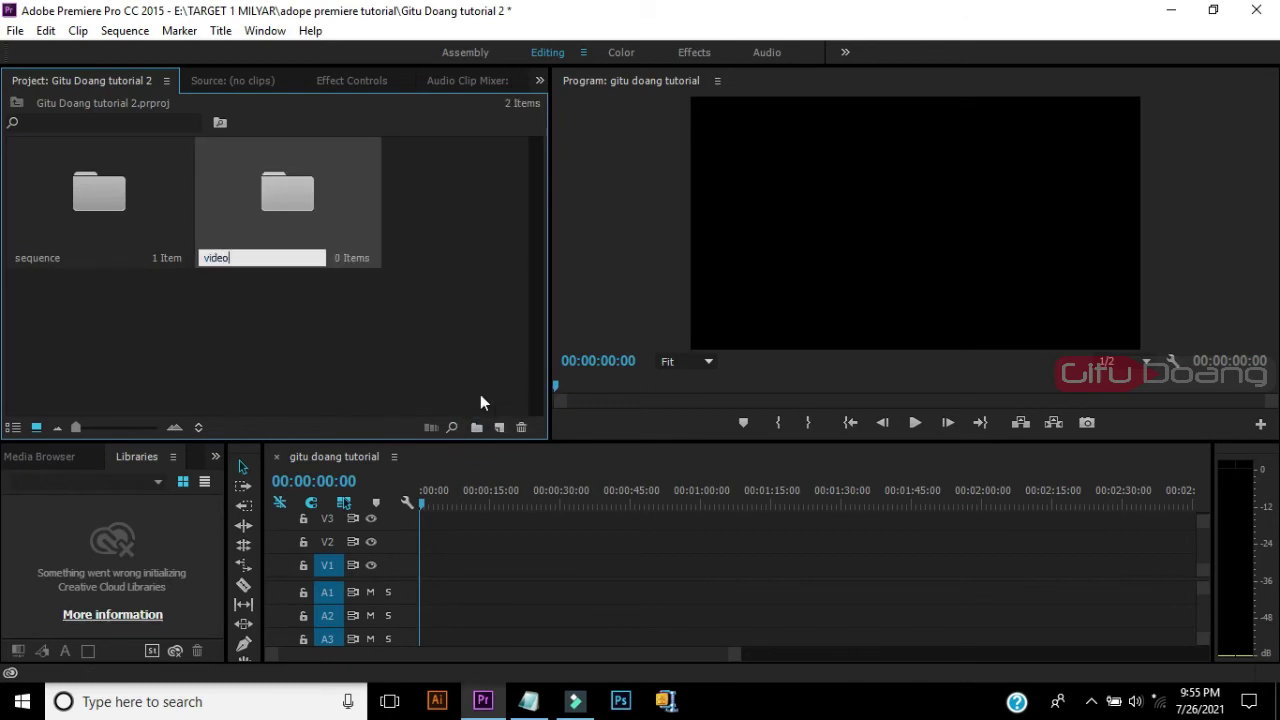
pyautogui.click(430, 350)
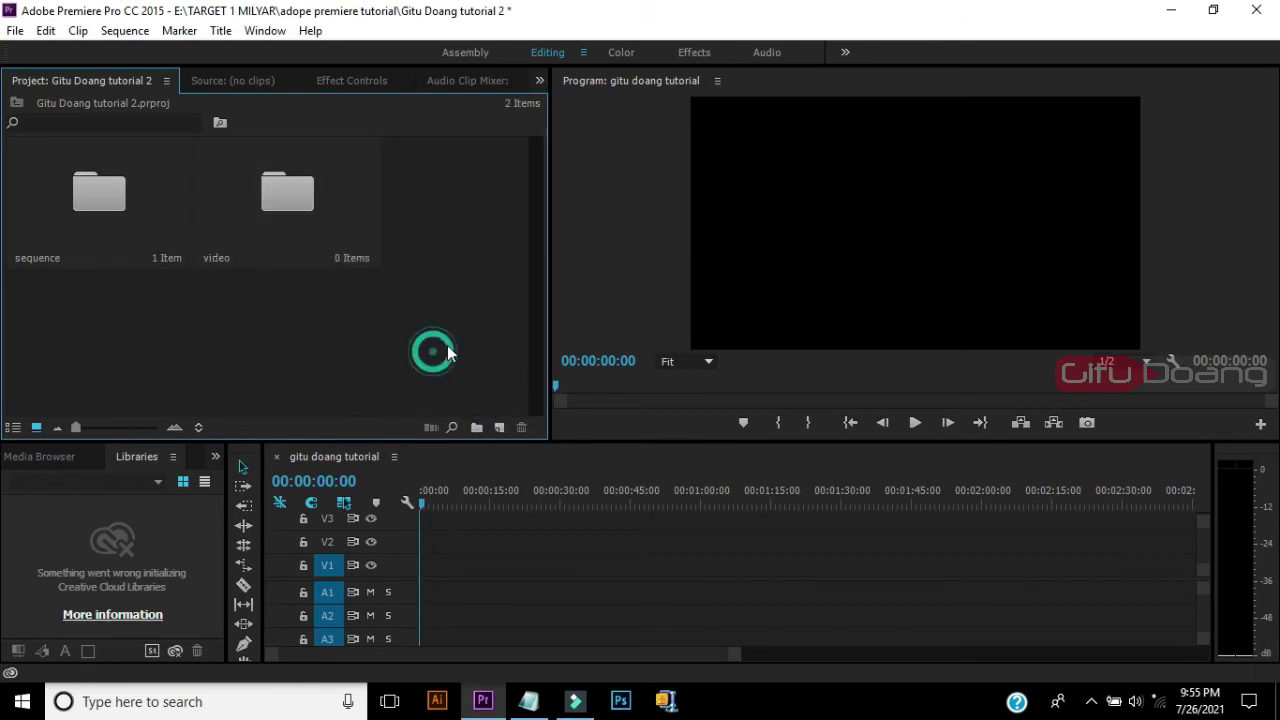
pyautogui.click(476, 427)
pyautogui.write('musik')
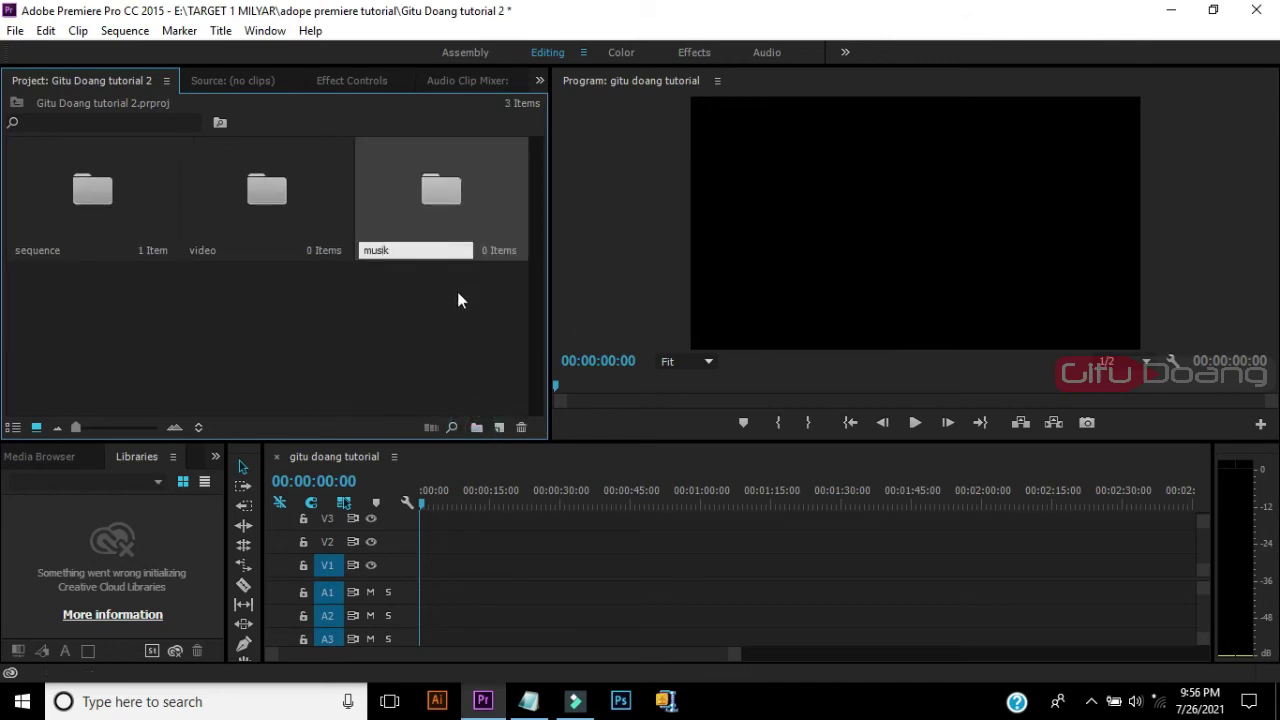
pyautogui.click(457, 296)
pyautogui.click(324, 319)
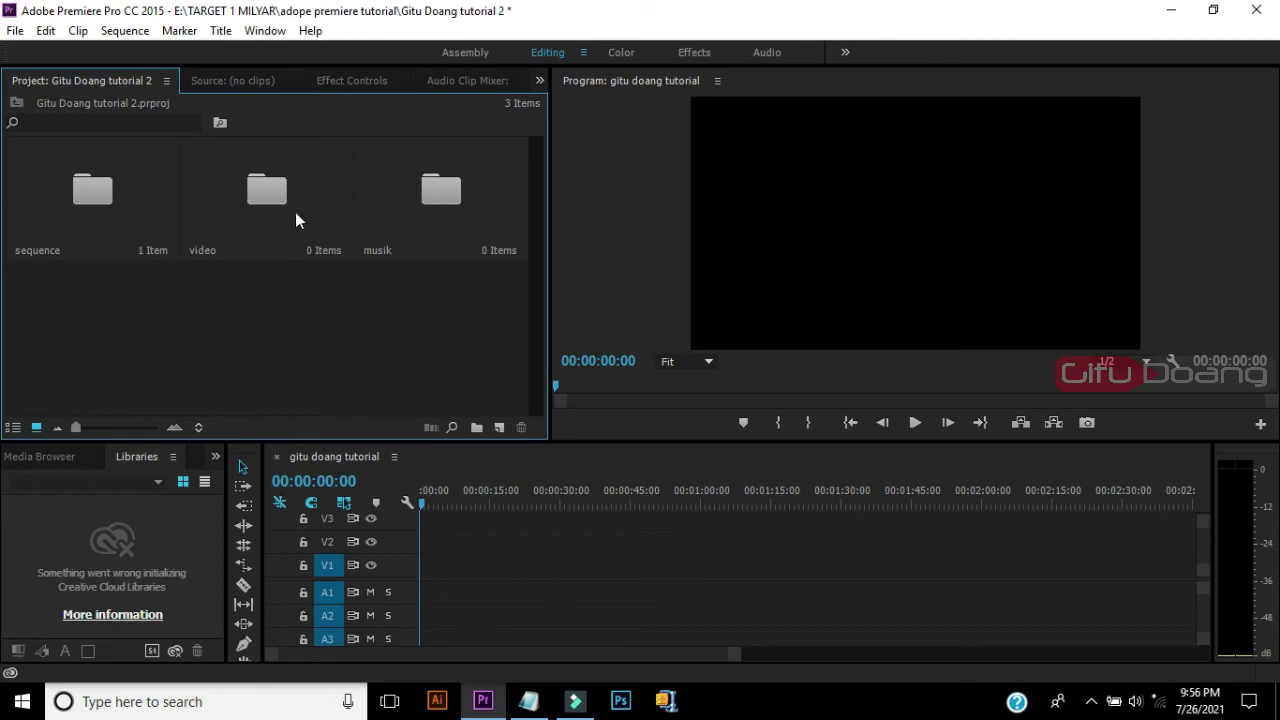
pyautogui.click(266, 190)
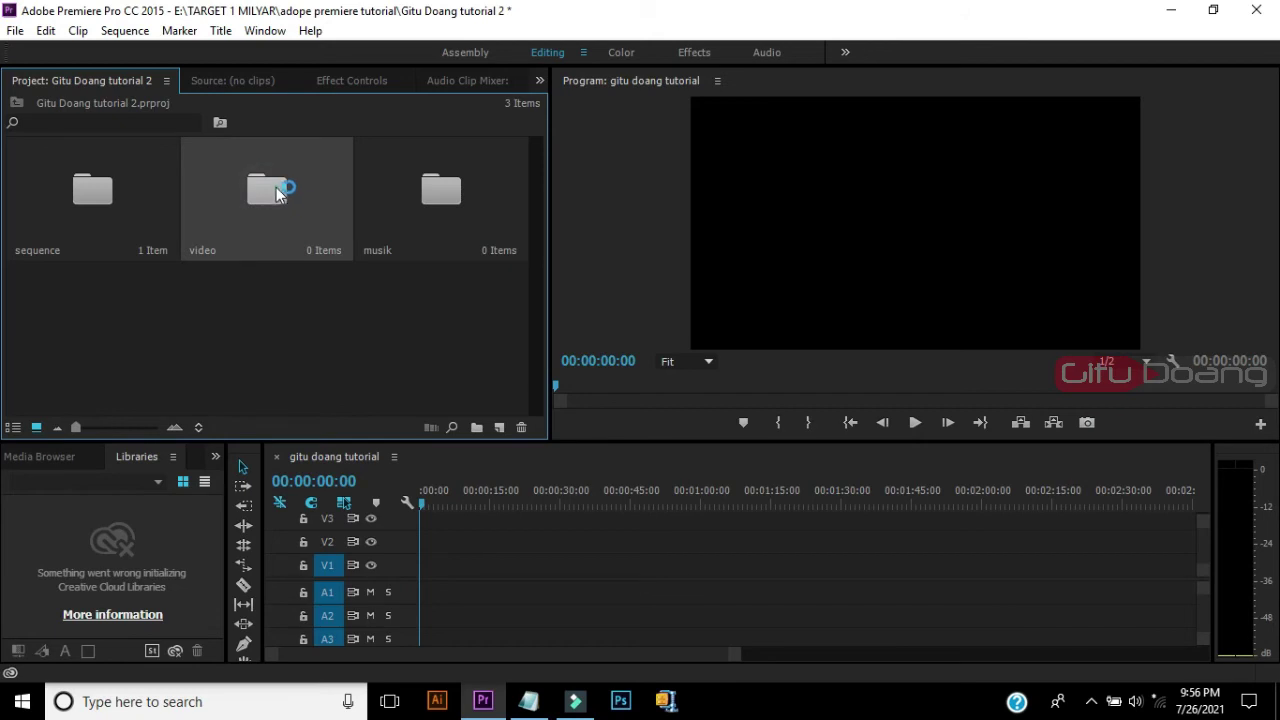
# Open the video bin and dock it as a tab beside the Project panel
pyautogui.doubleClick(271, 188)
pyautogui.moveTo(160, 115)
pyautogui.mouseDown()
pyautogui.moveTo(374, 154)
pyautogui.moveTo(235, 115)
pyautogui.moveTo(232, 84)
pyautogui.mouseUp()
pyautogui.click(317, 231)
# In the Import dialog, browse to E: > EFECT N AUDIO > mixkit video > NATURE
pyautogui.doubleClick(272, 251)
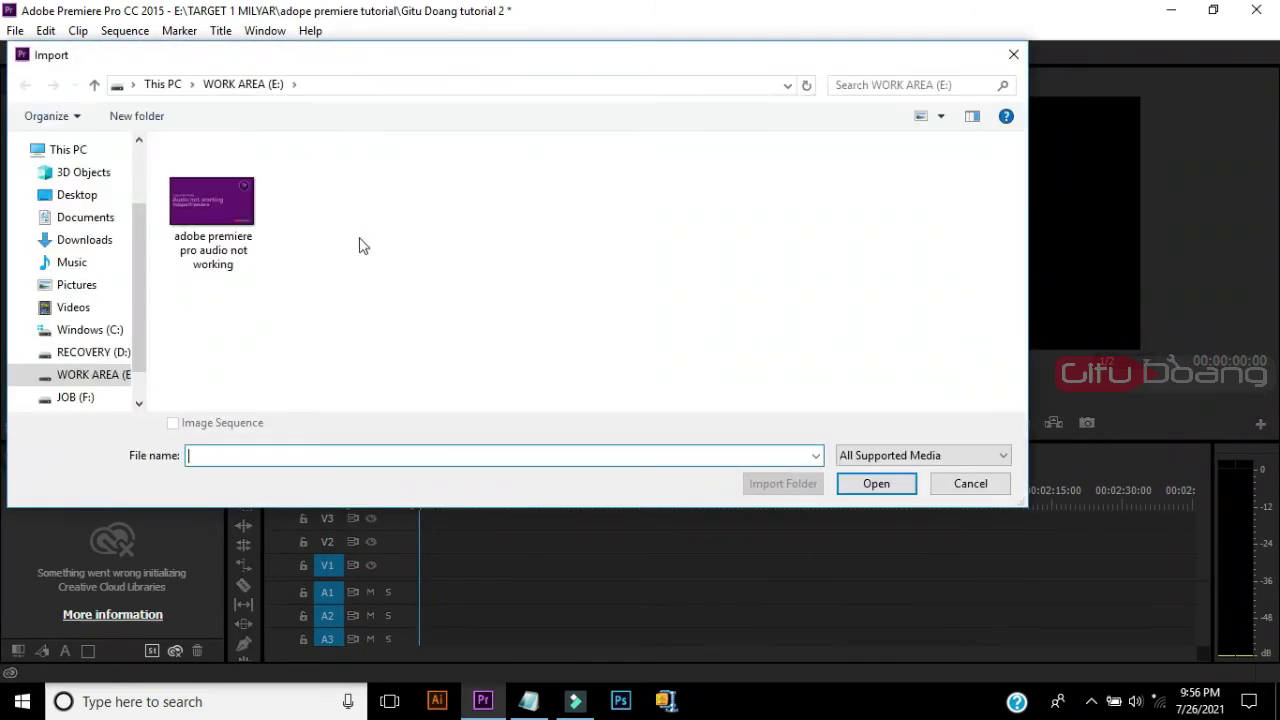
pyautogui.click(244, 84)
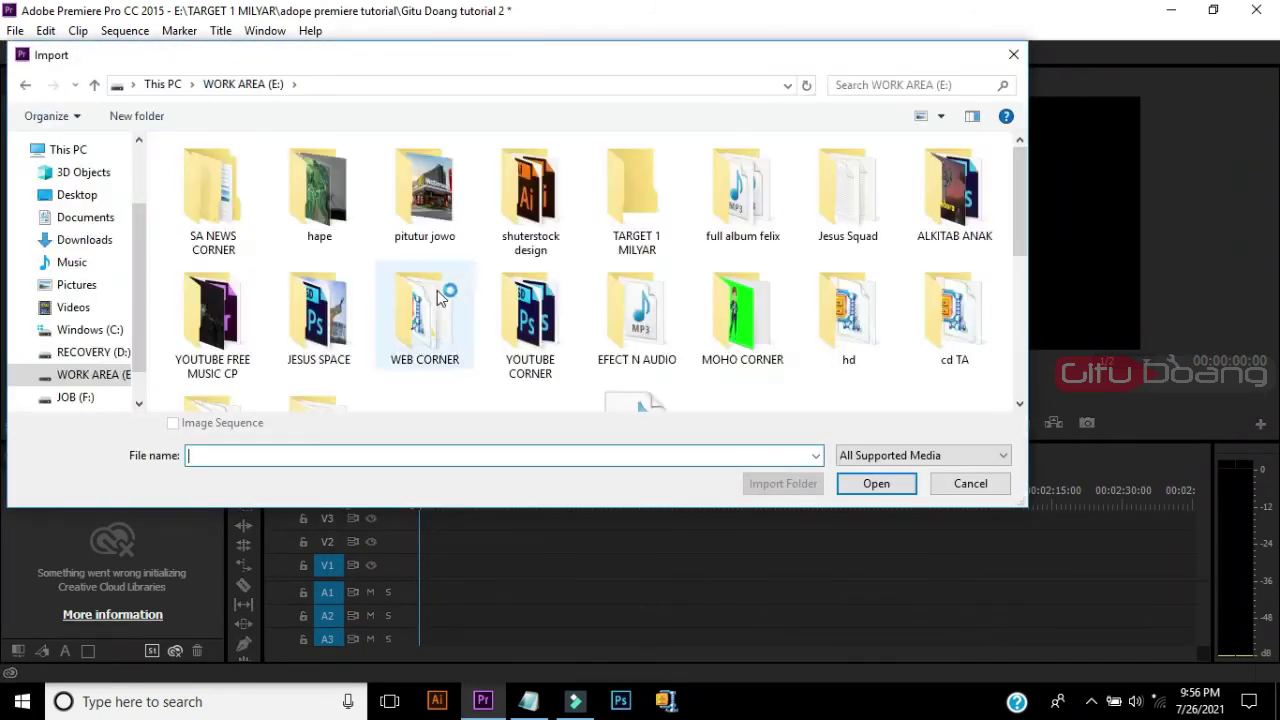
pyautogui.moveTo(1020, 215)
pyautogui.mouseDown()
pyautogui.moveTo(1020, 297)
pyautogui.moveTo(1003, 237)
pyautogui.mouseUp()
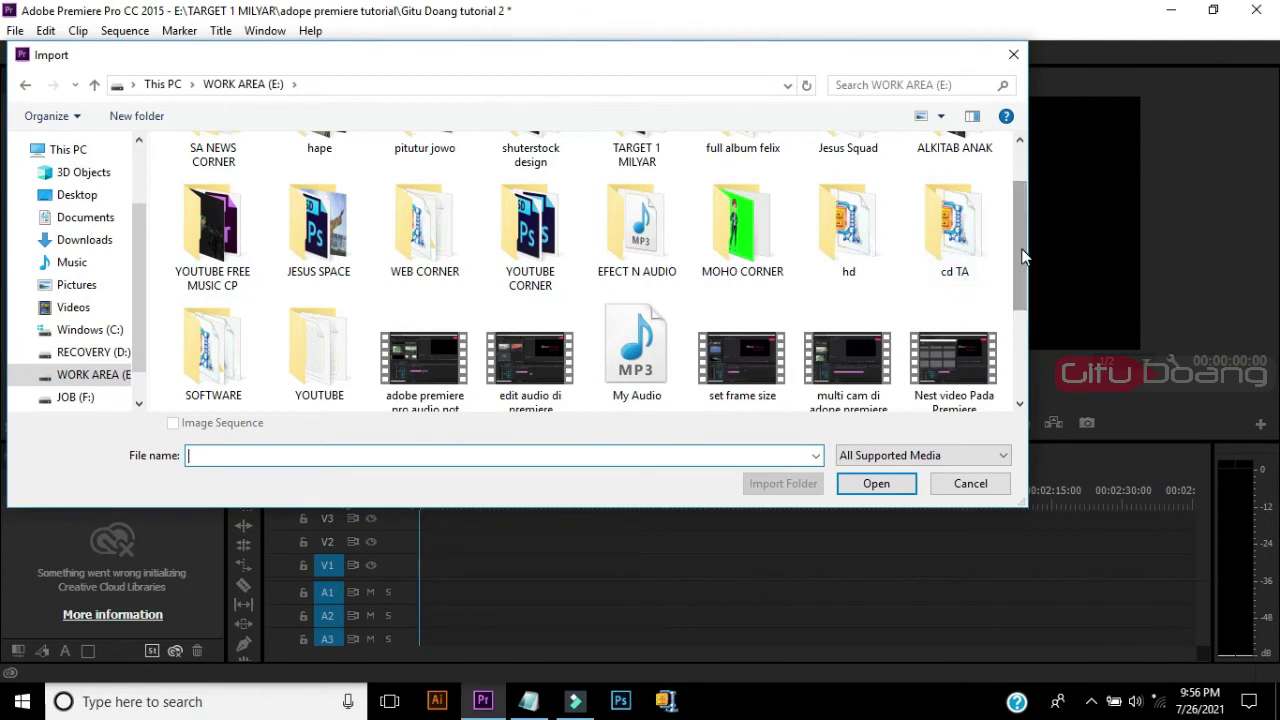
pyautogui.scroll(2, 1008, 260)
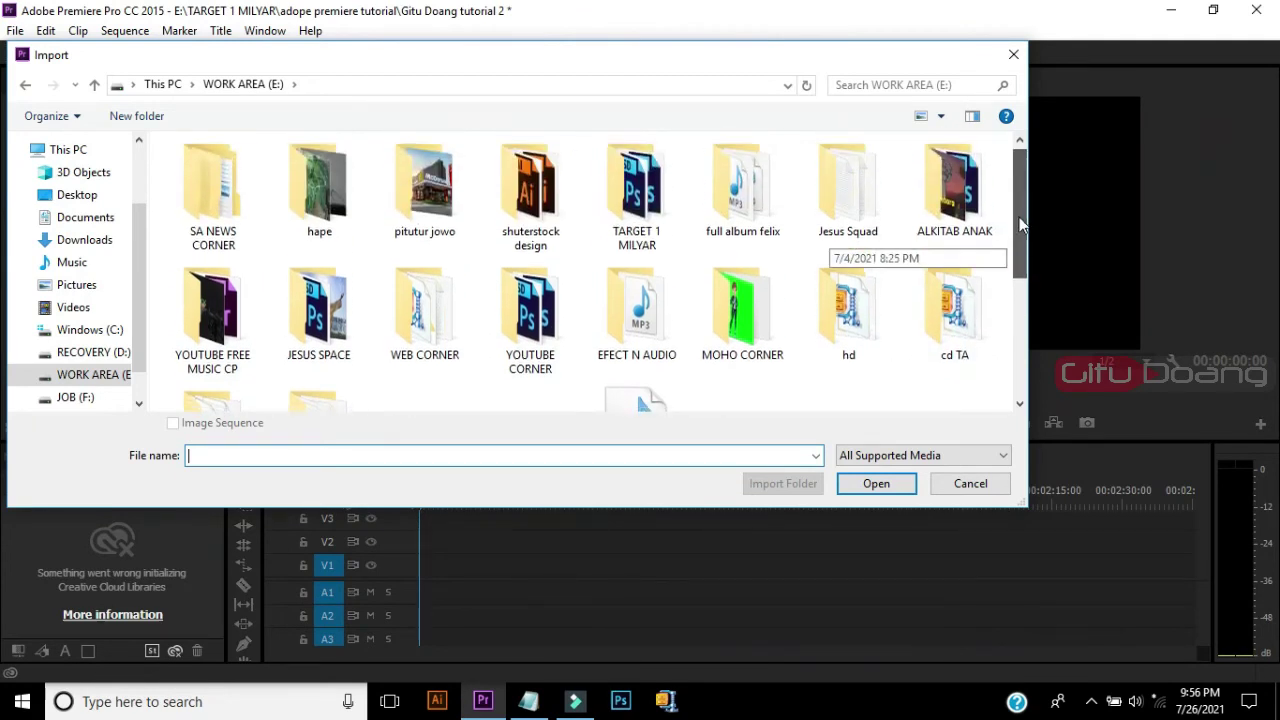
pyautogui.moveTo(1021, 228); pyautogui.dragTo(1012, 268)
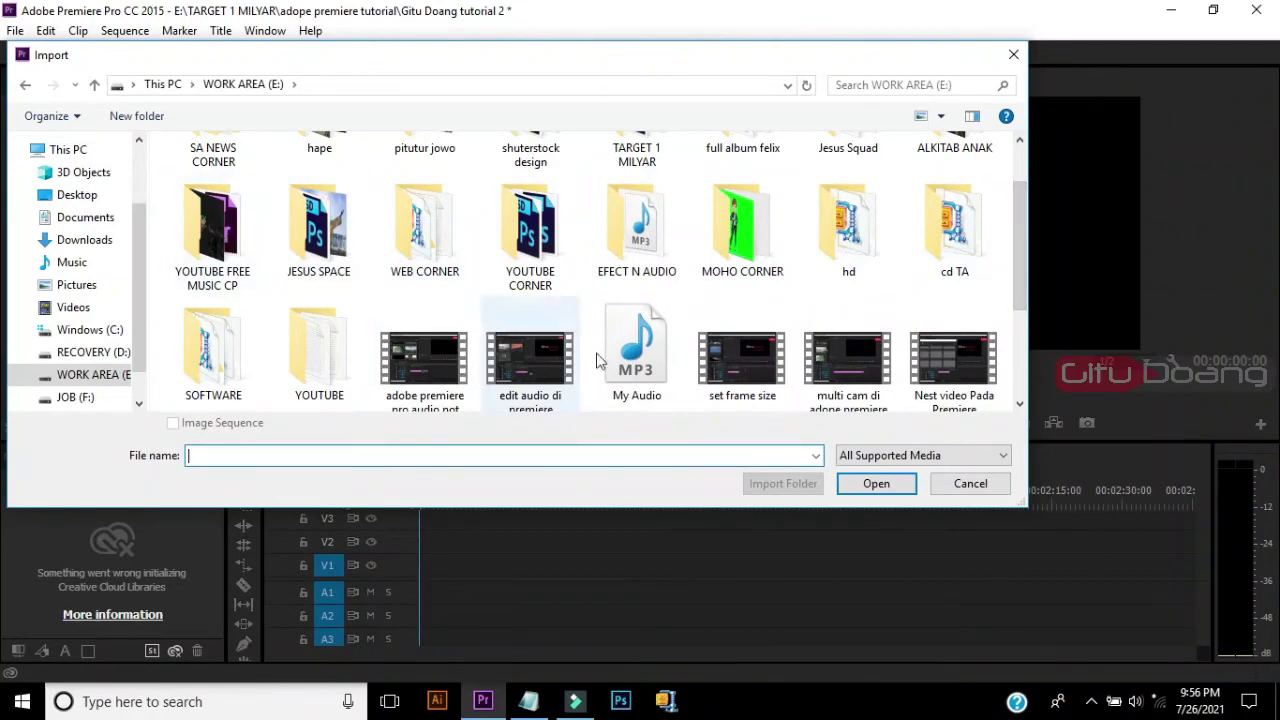
pyautogui.doubleClick(645, 233)
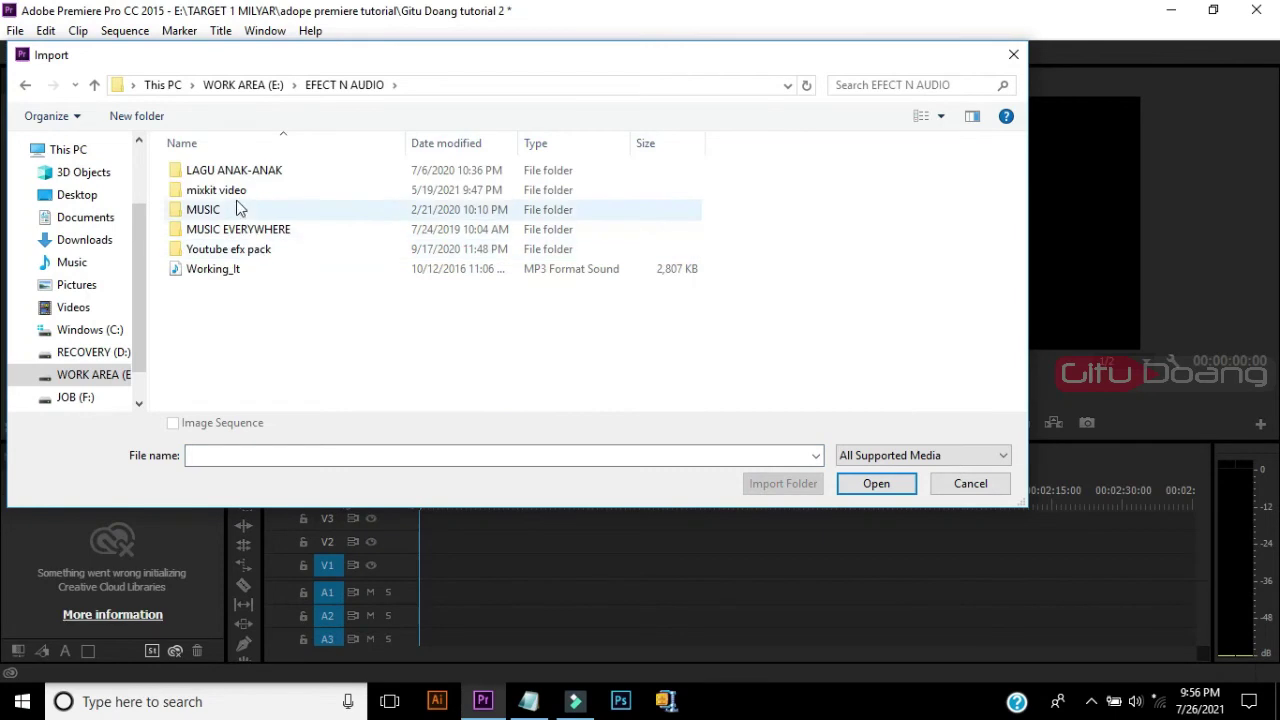
pyautogui.doubleClick(232, 190)
pyautogui.doubleClick(216, 296)
# Import the sunset, Brooklyn bridge and children-playing clips into the video bin
pyautogui.click(220, 204)
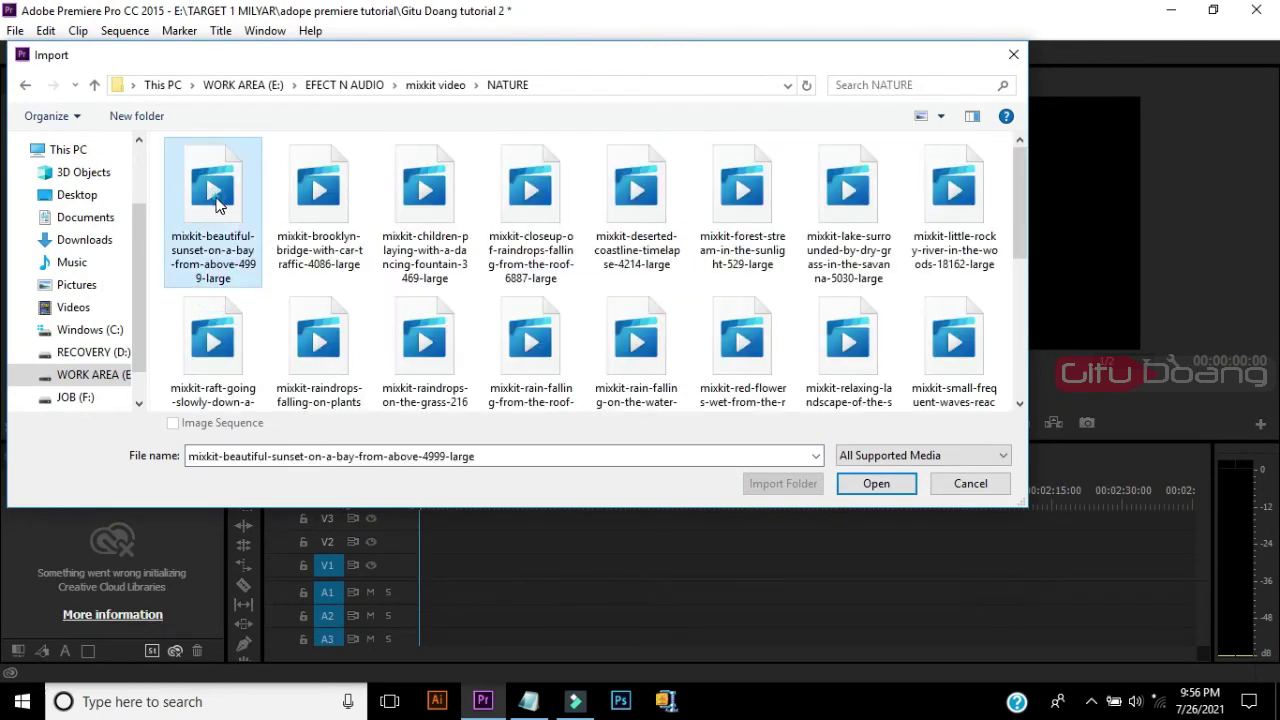
pyautogui.keyDown('ctrl'); pyautogui.click(328, 203); pyautogui.keyUp('ctrl')
pyautogui.keyDown('ctrl'); pyautogui.click(424, 200); pyautogui.keyUp('ctrl')
pyautogui.click(865, 486)
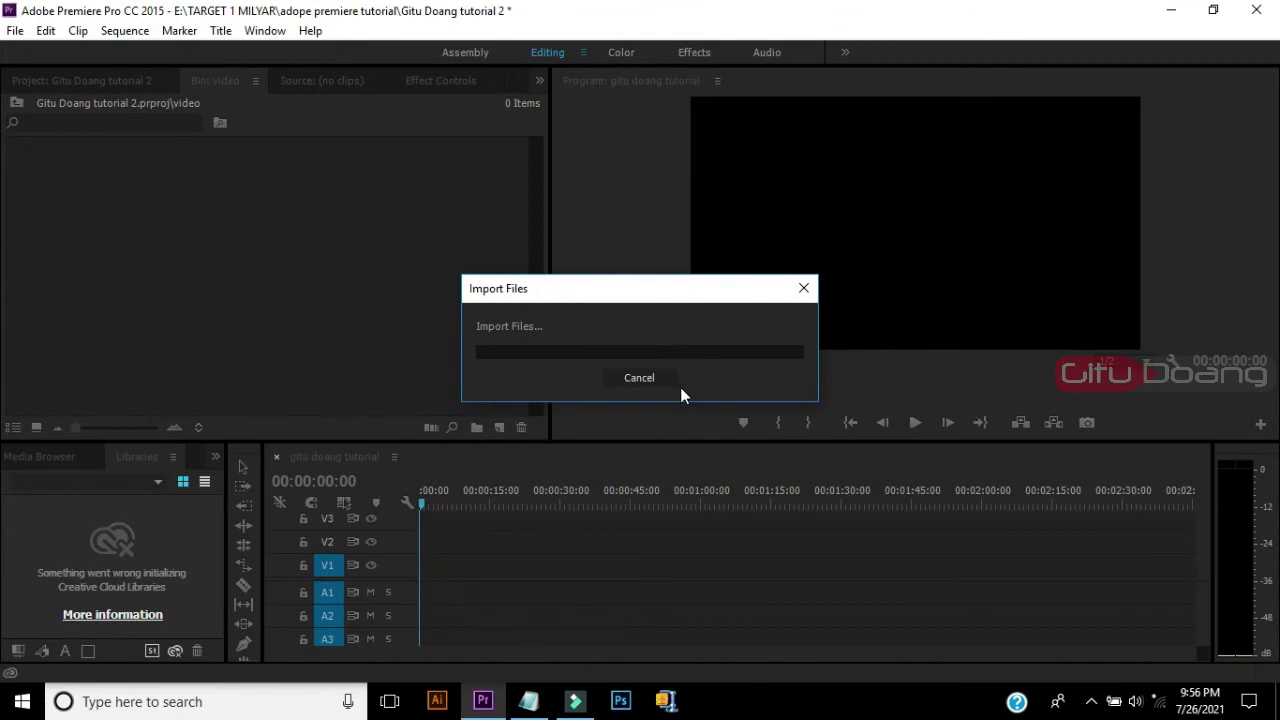
pyautogui.click(463, 345)
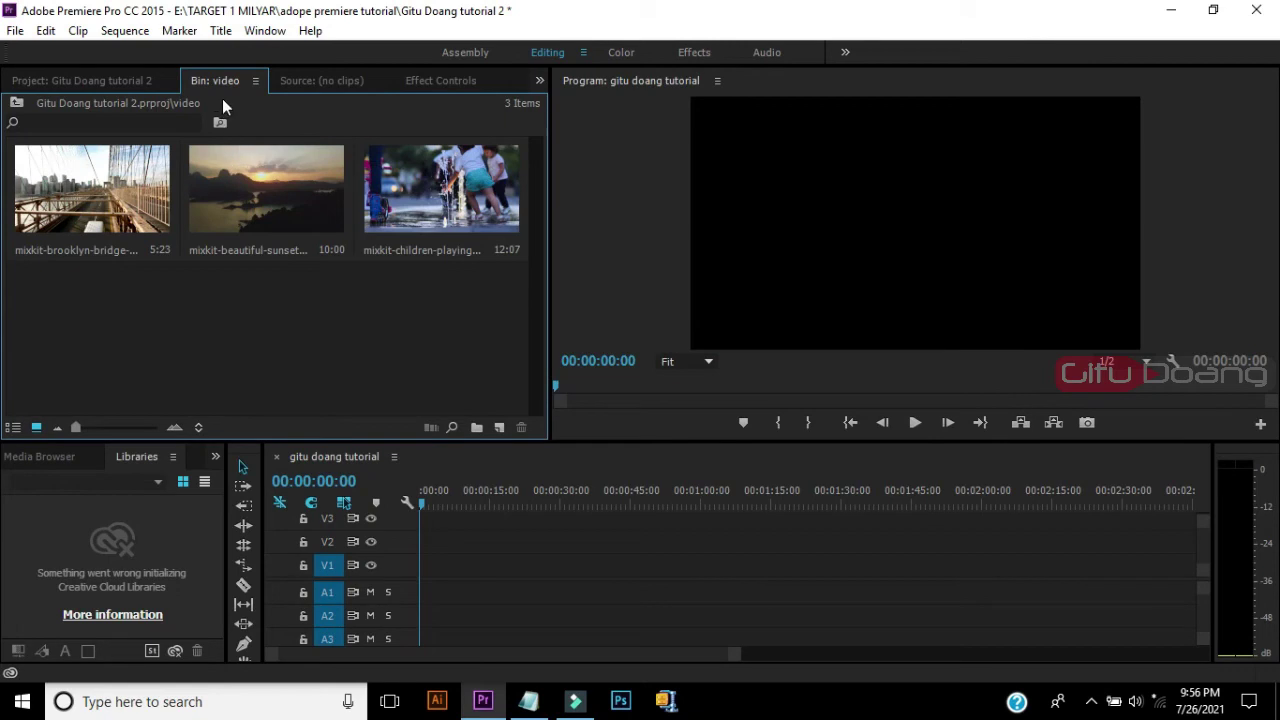
# Open the musik bin's import window and browse to MUSIC > Musik YT New > cinematic dramatic
pyautogui.click(68, 80)
pyautogui.click(268, 298)
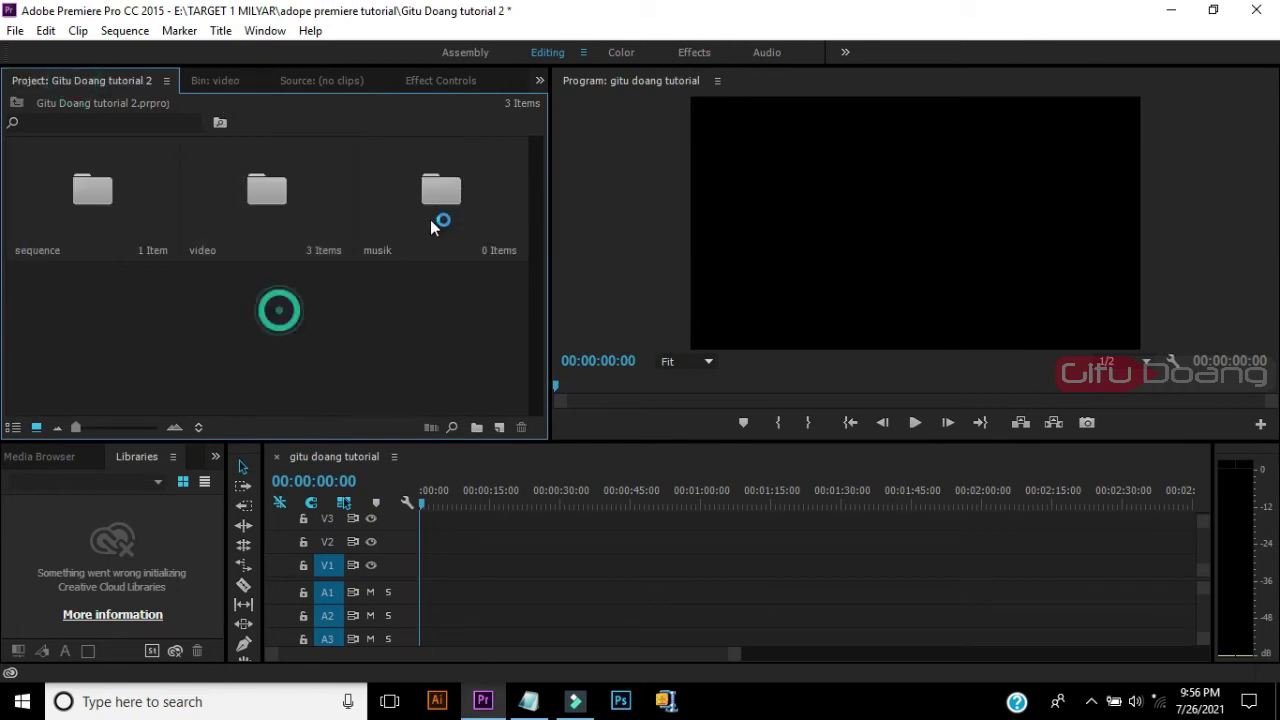
pyautogui.click(433, 200)
pyautogui.doubleClick(433, 200)
pyautogui.click(345, 281)
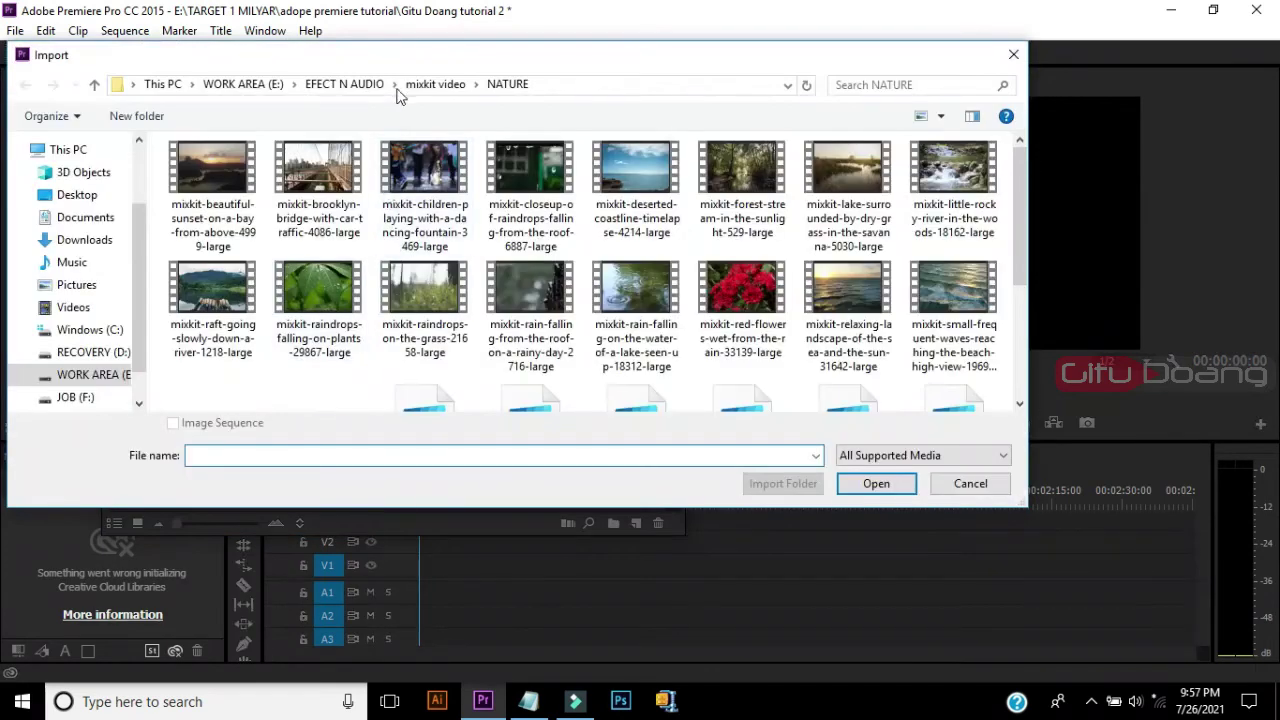
pyautogui.click(372, 86)
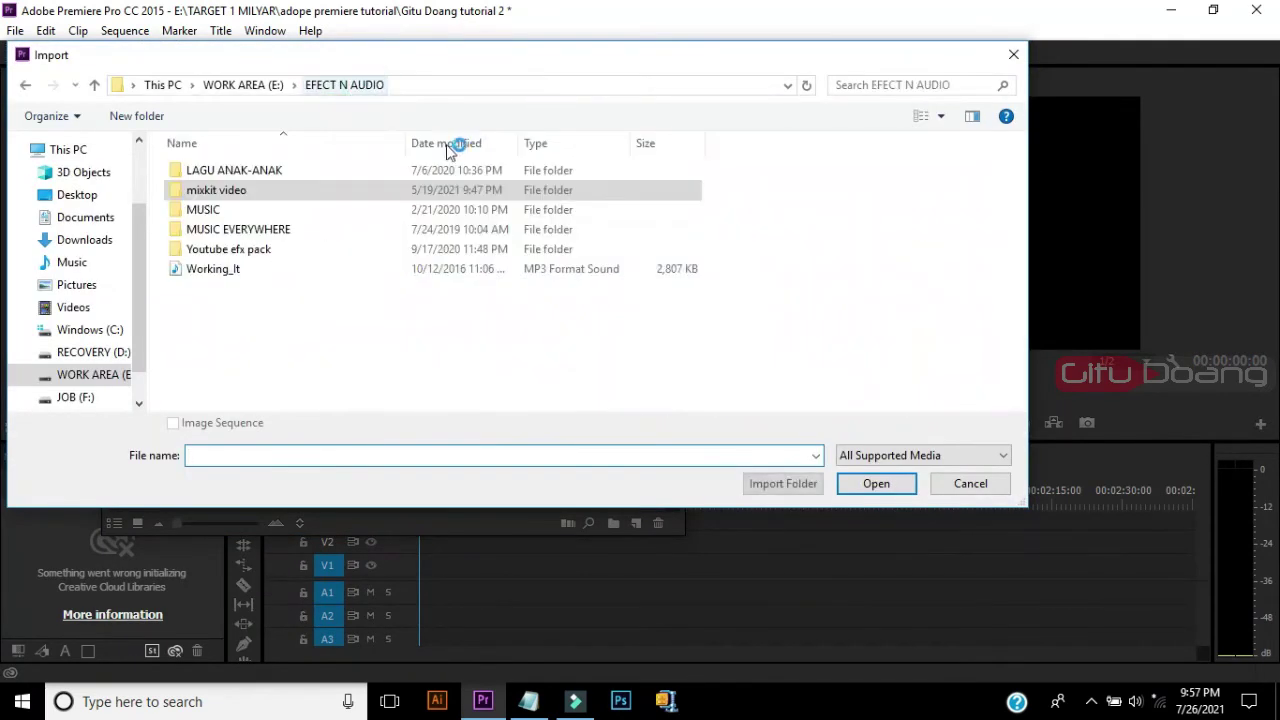
pyautogui.doubleClick(212, 210)
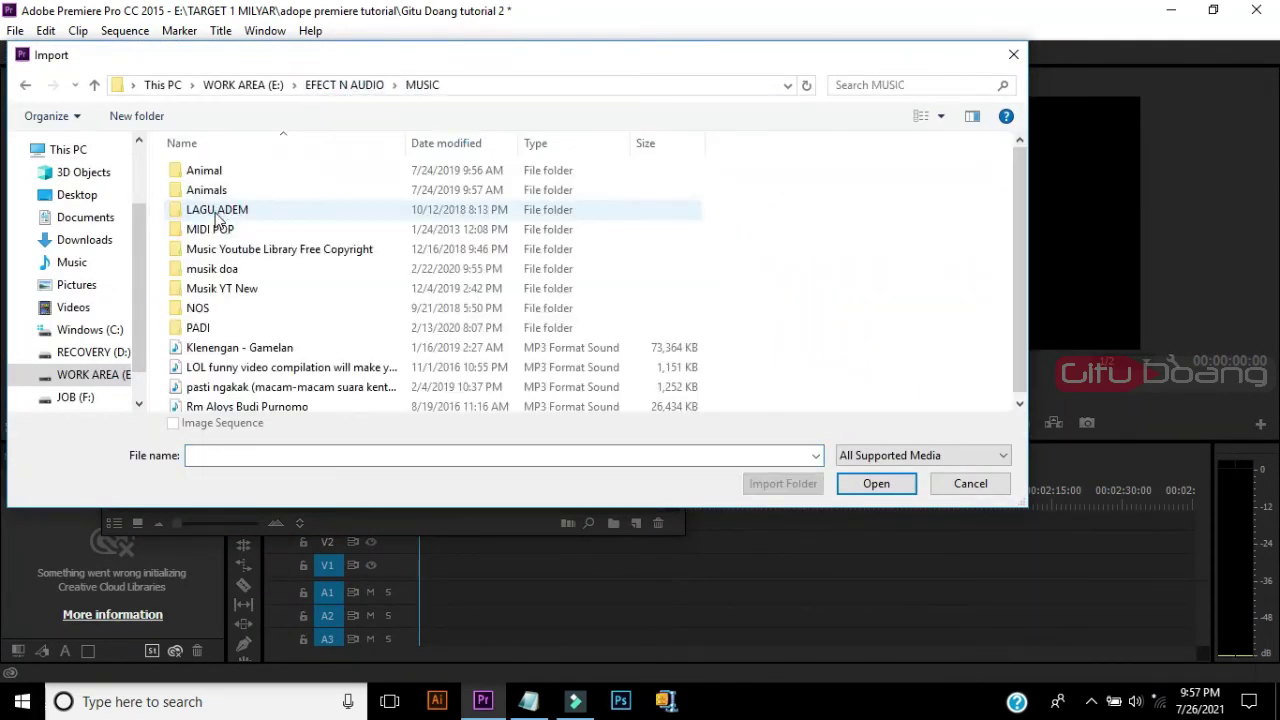
pyautogui.doubleClick(241, 288)
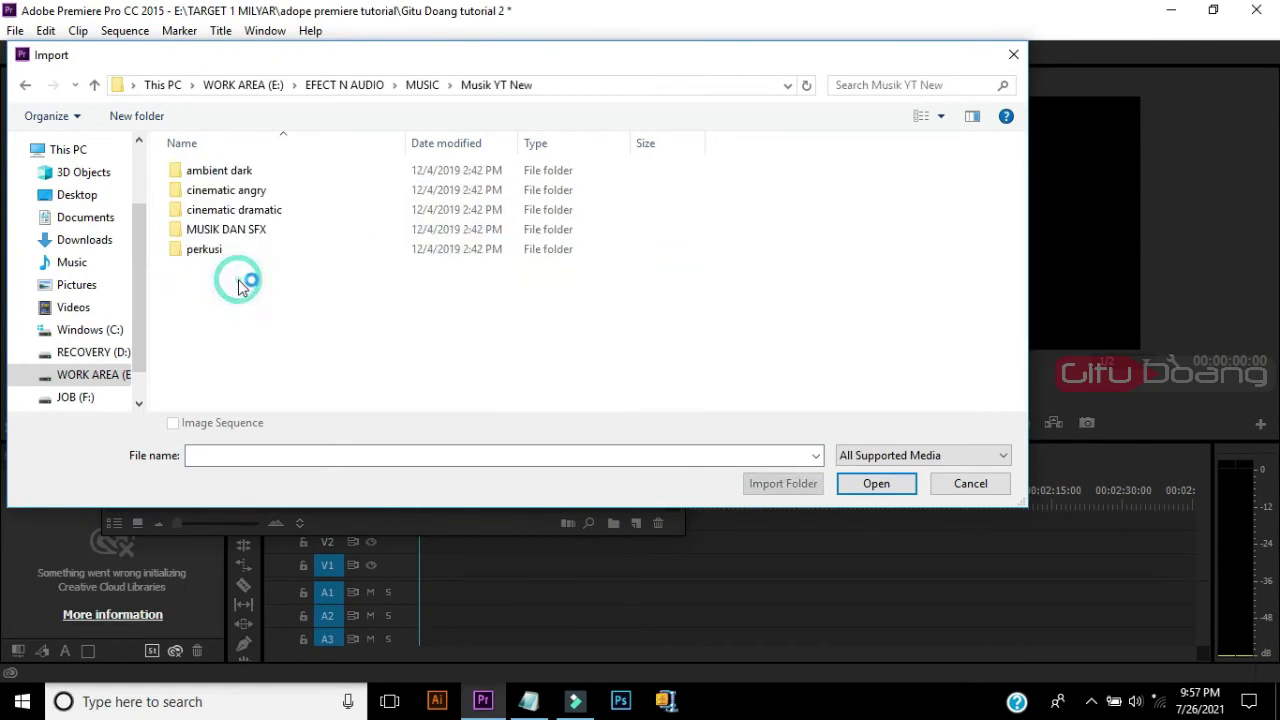
pyautogui.doubleClick(240, 210)
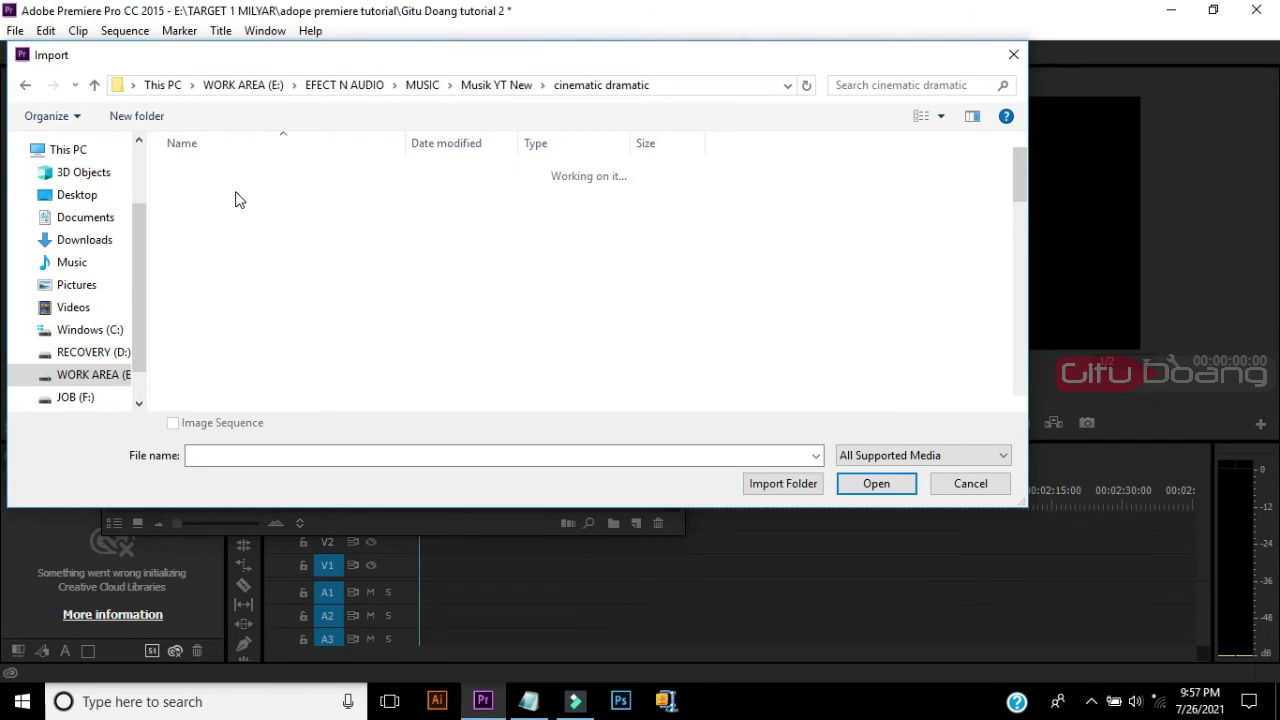
# Import Act_Three.mp3 and Action_Time.mp3, then dock the musik bin as a tab
pyautogui.click(232, 172)
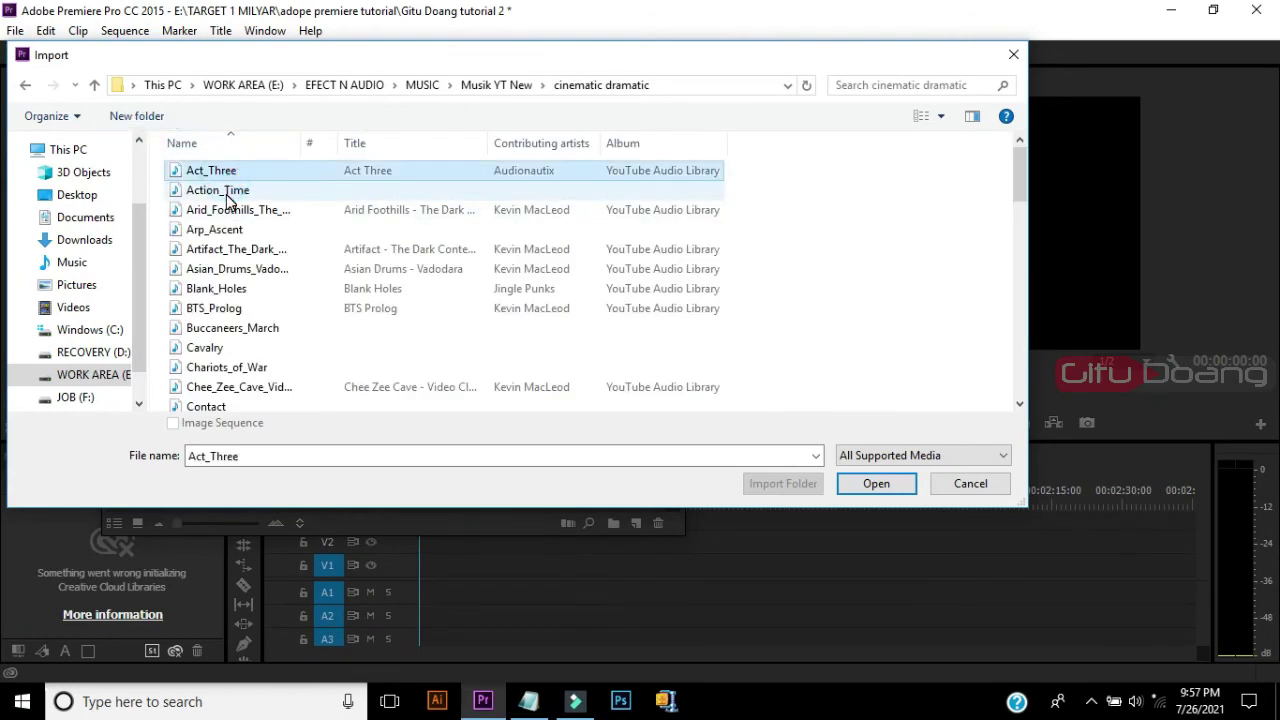
pyautogui.keyDown('ctrl'); pyautogui.click(228, 192); pyautogui.keyUp('ctrl')
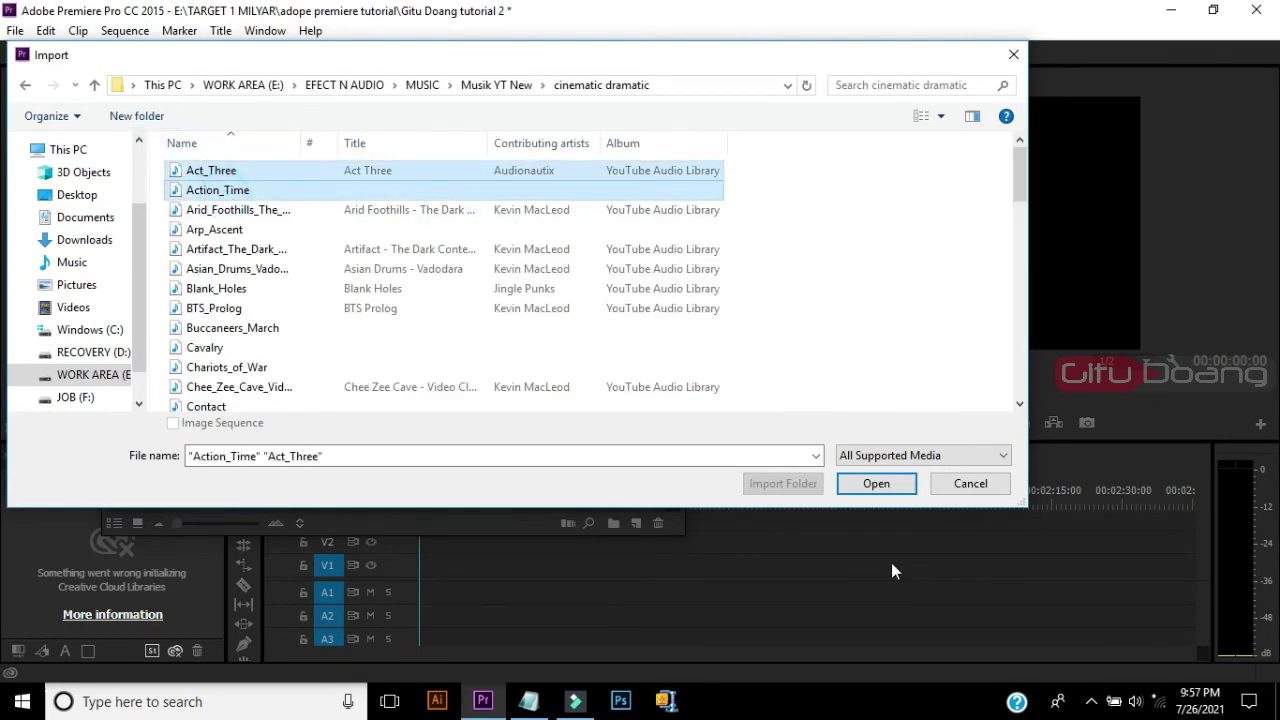
pyautogui.click(866, 490)
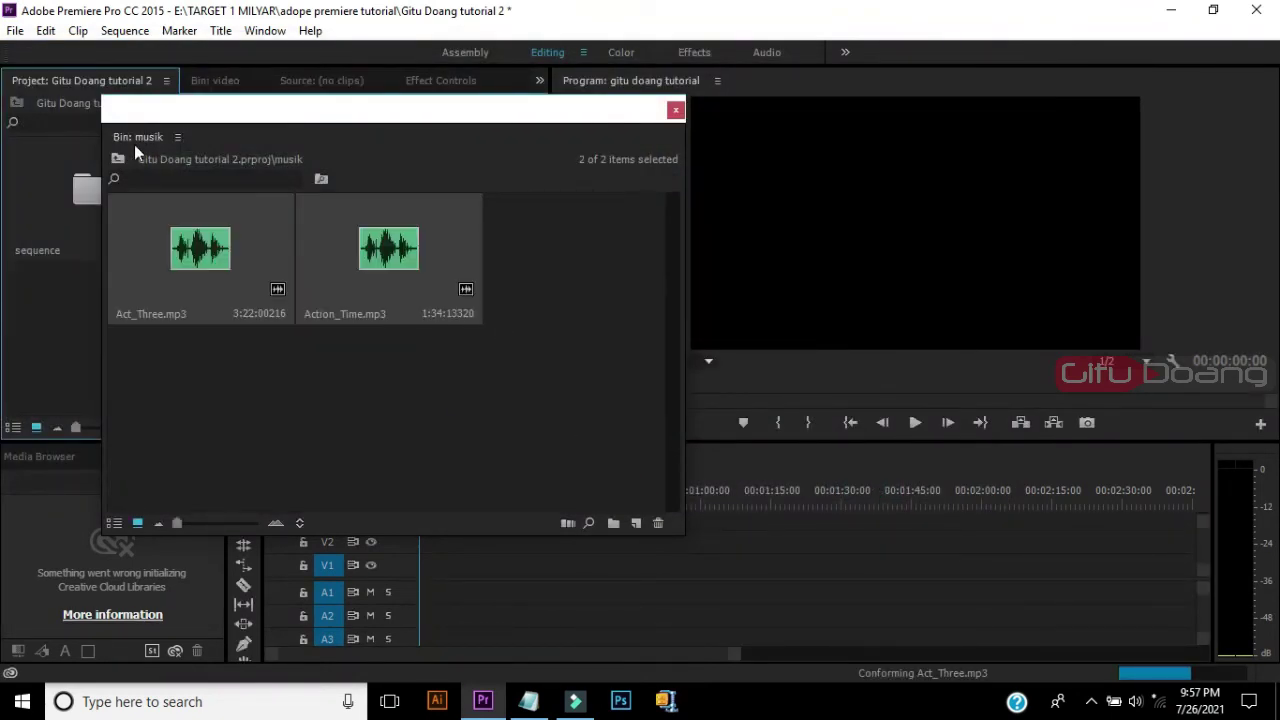
pyautogui.moveTo(134, 144); pyautogui.dragTo(149, 86)
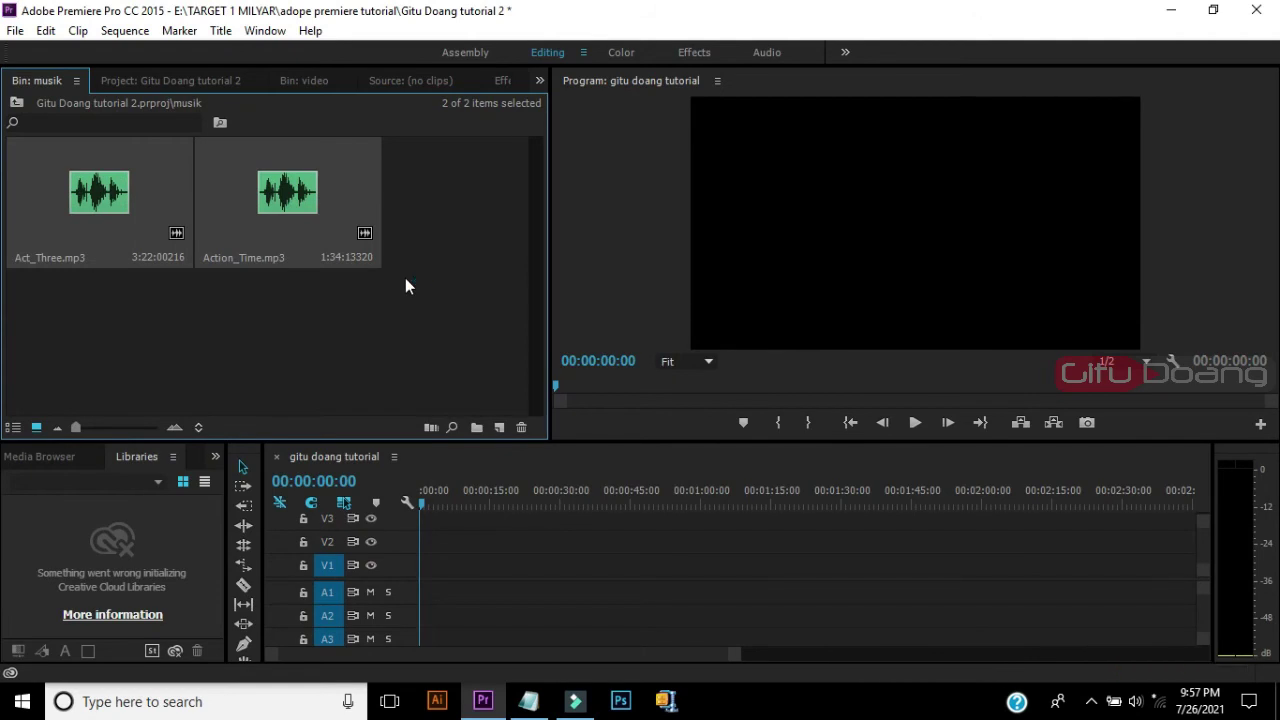
# Place the Brooklyn bridge clip at the start of V1, keeping existing sequence settings
pyautogui.click(308, 84)
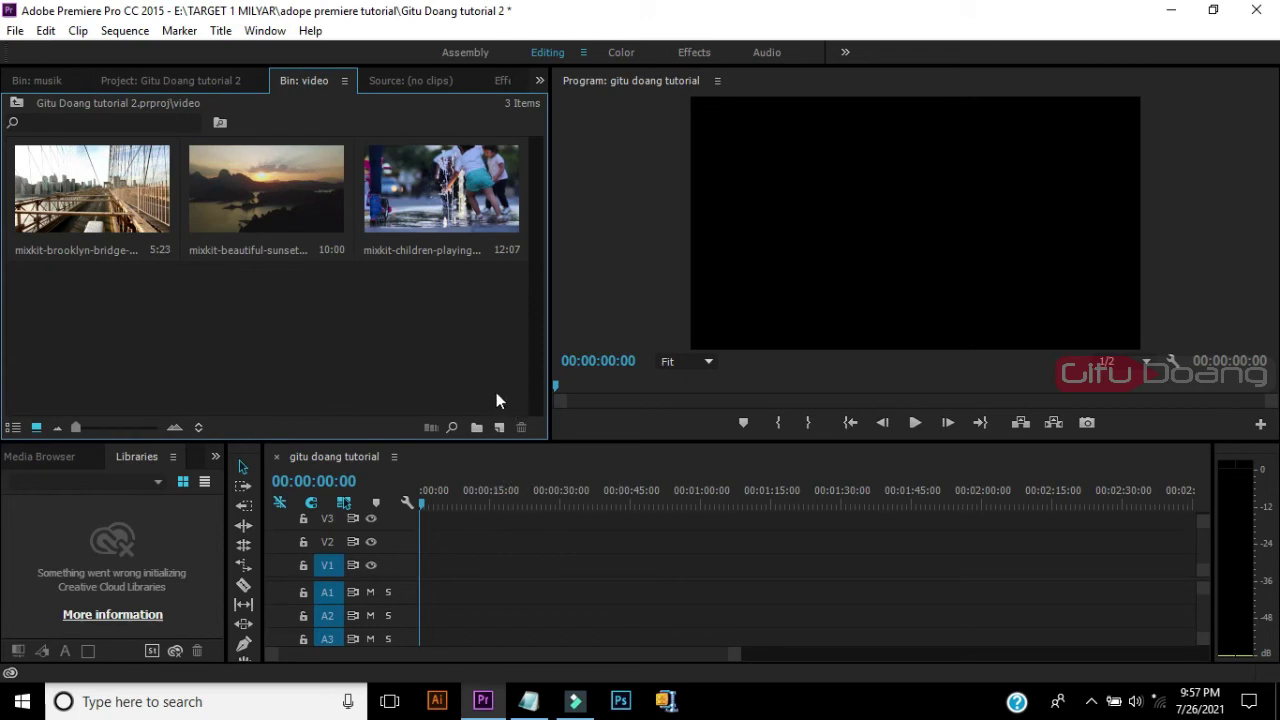
pyautogui.moveTo(128, 212); pyautogui.dragTo(385, 435)
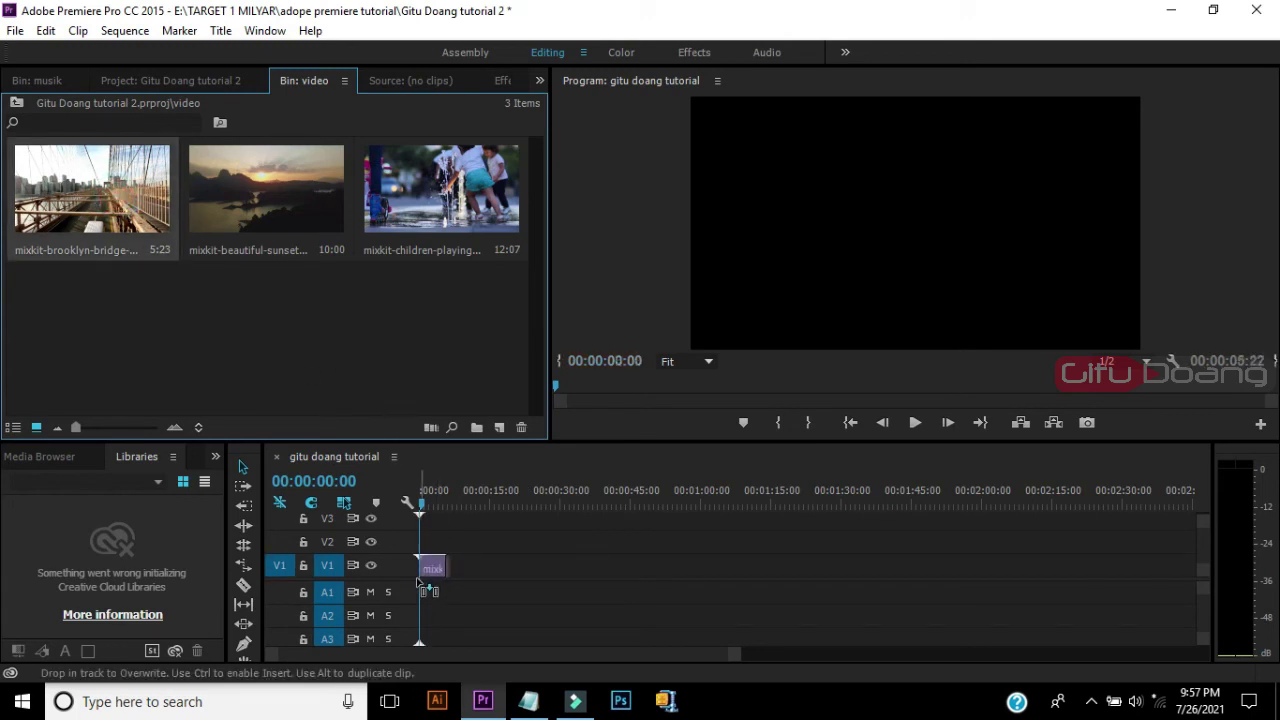
pyautogui.moveTo(452, 572); pyautogui.dragTo(498, 549)
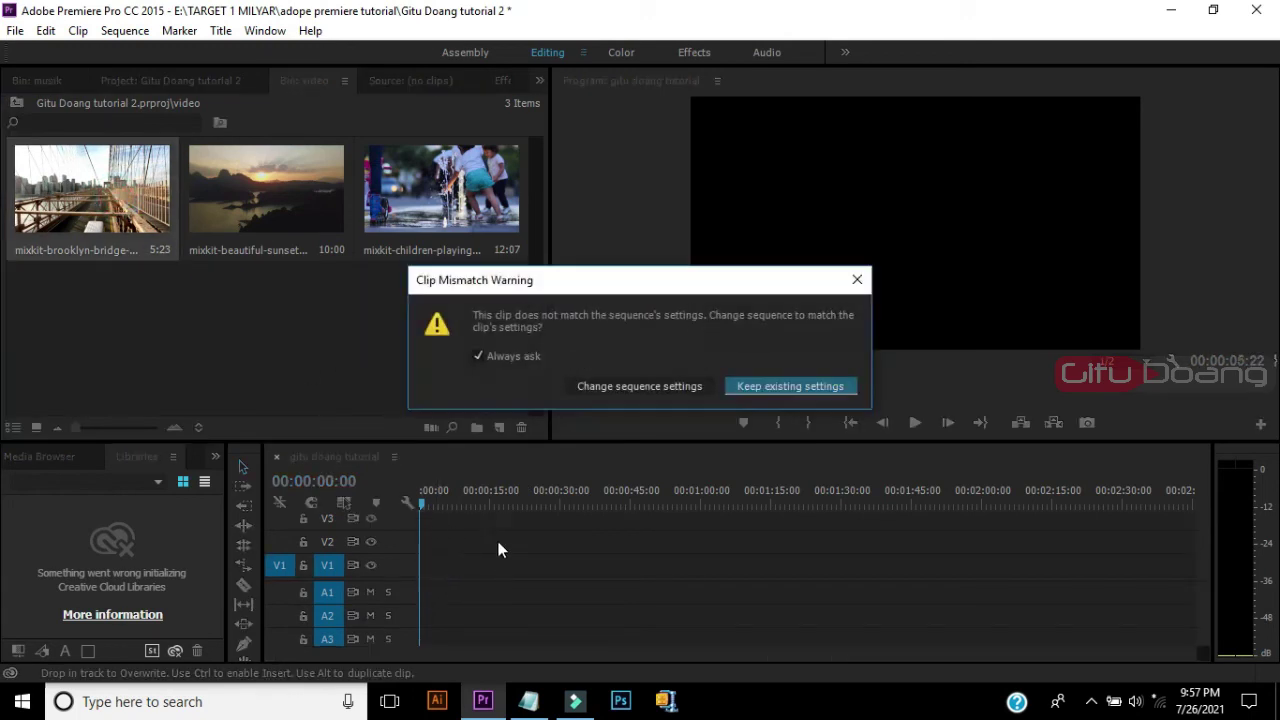
pyautogui.click(780, 386)
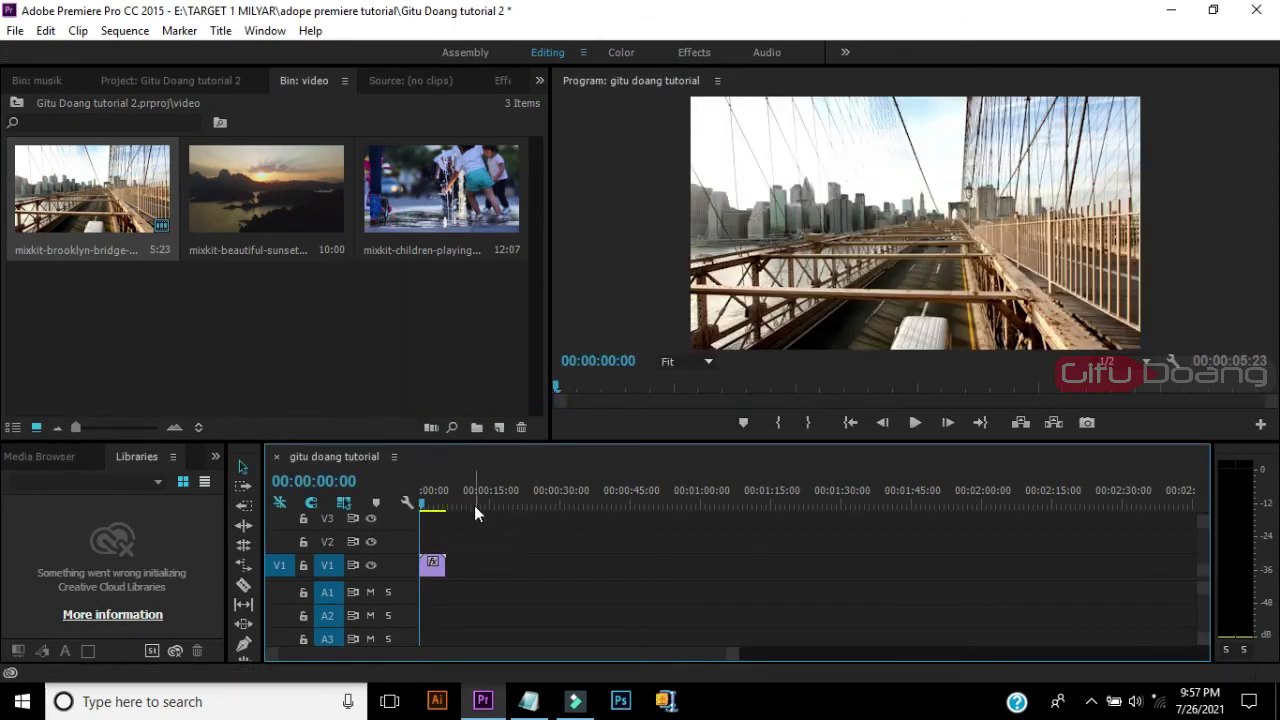
# Zoom the timeline in on the bridge clip and play it back
pyautogui.moveTo(420, 503); pyautogui.dragTo(430, 503)
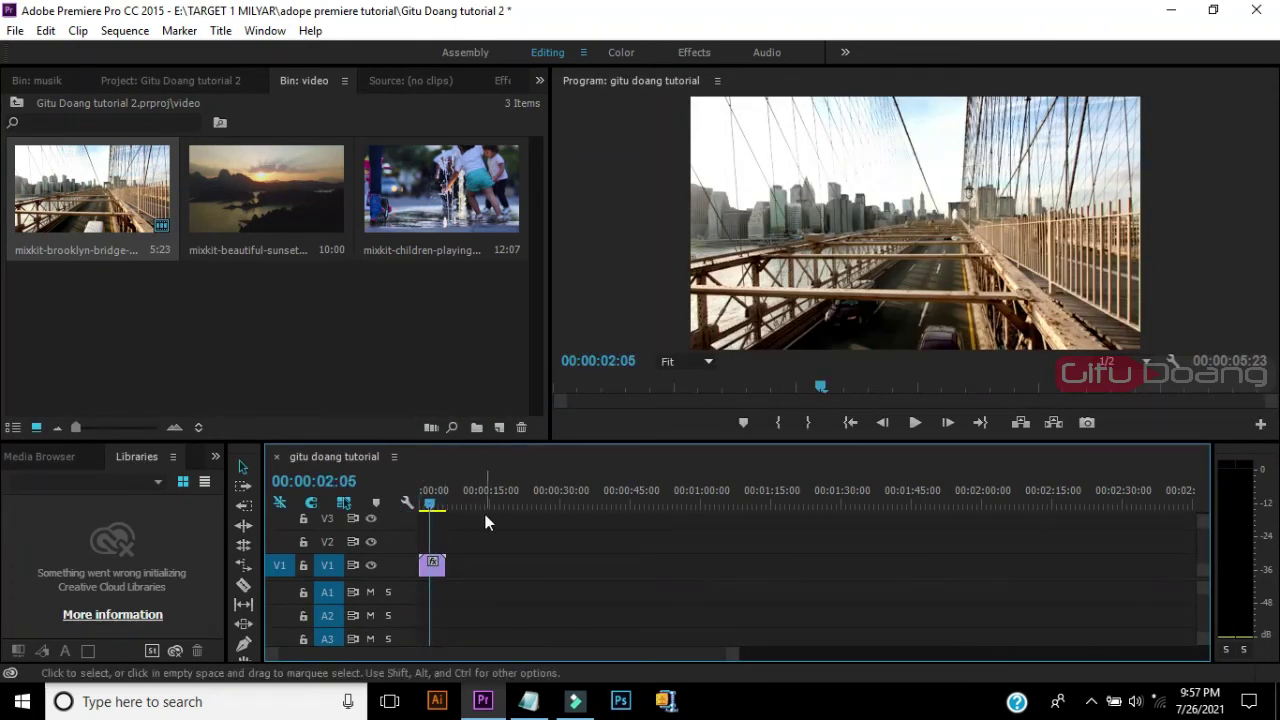
pyautogui.press('=')
pyautogui.press('=')
pyautogui.moveTo(464, 505); pyautogui.dragTo(488, 505)
pyautogui.press('space')
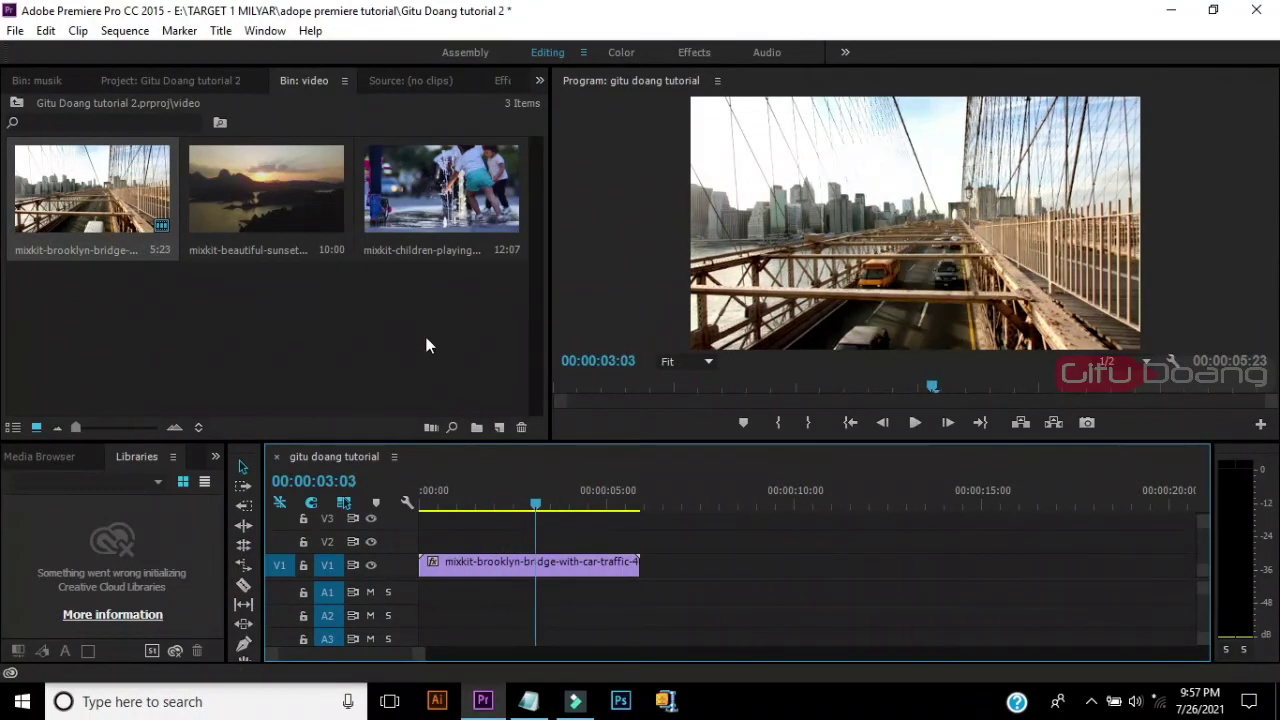
pyautogui.click(432, 340)
pyautogui.click(539, 80)
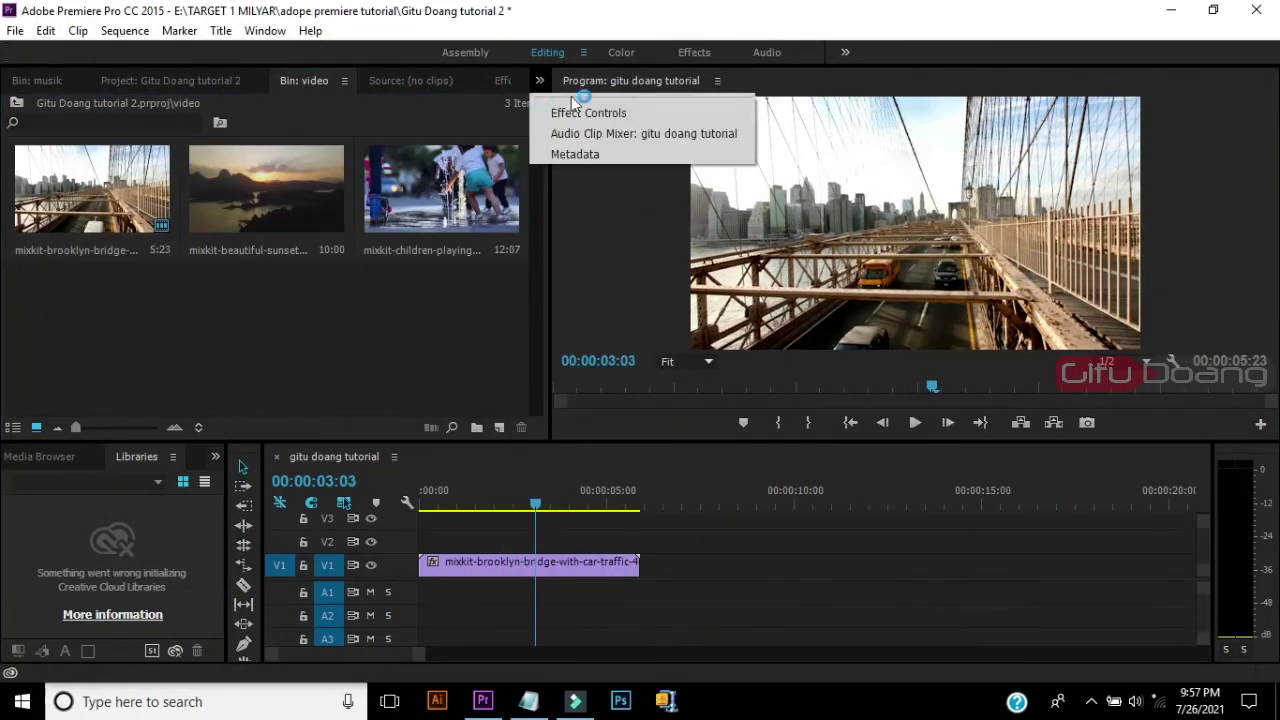
pyautogui.click(434, 328)
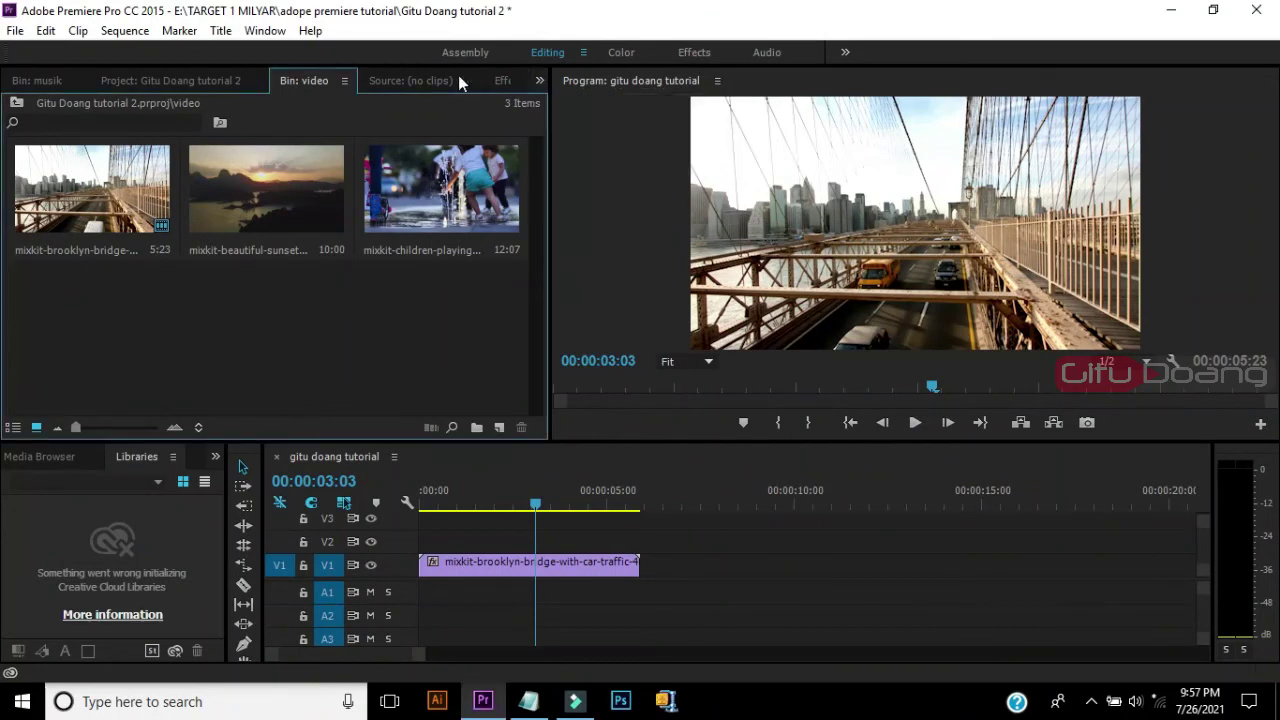
pyautogui.click(150, 79)
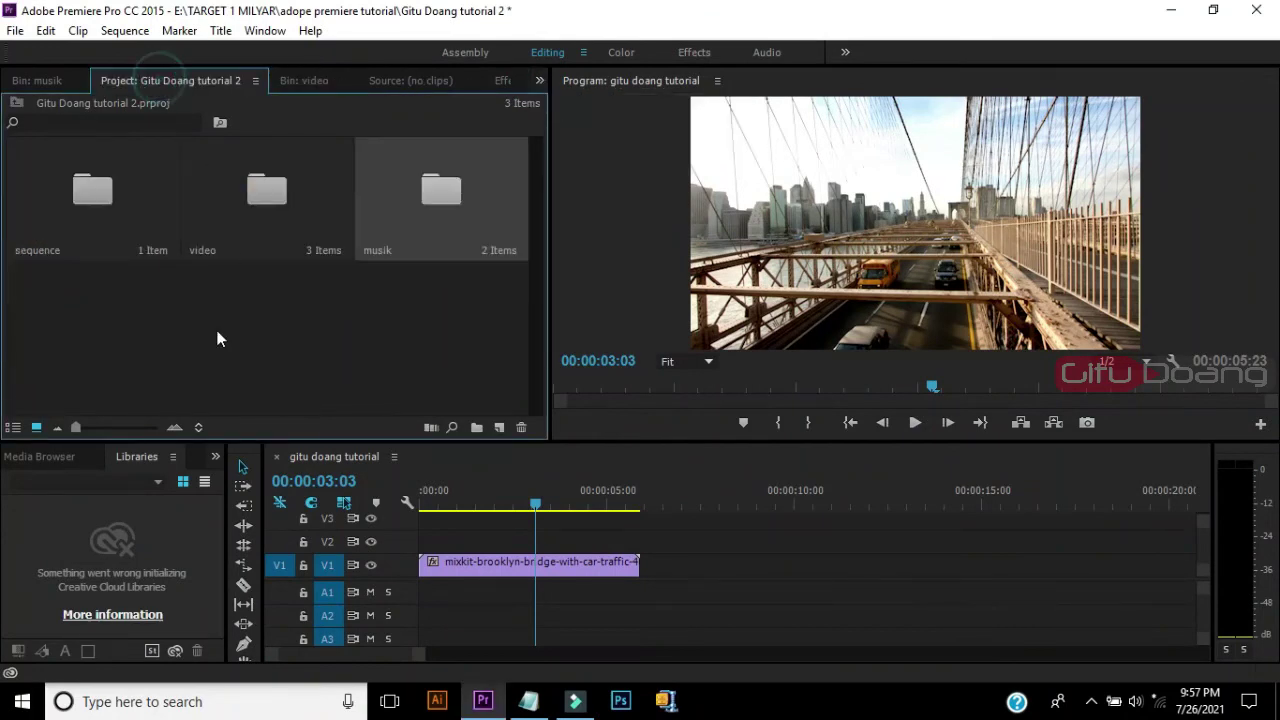
# Lay Action_Time.mp3 on the A1 track and play the sequence from the start
pyautogui.click(36, 80)
pyautogui.moveTo(292, 205); pyautogui.dragTo(425, 597)
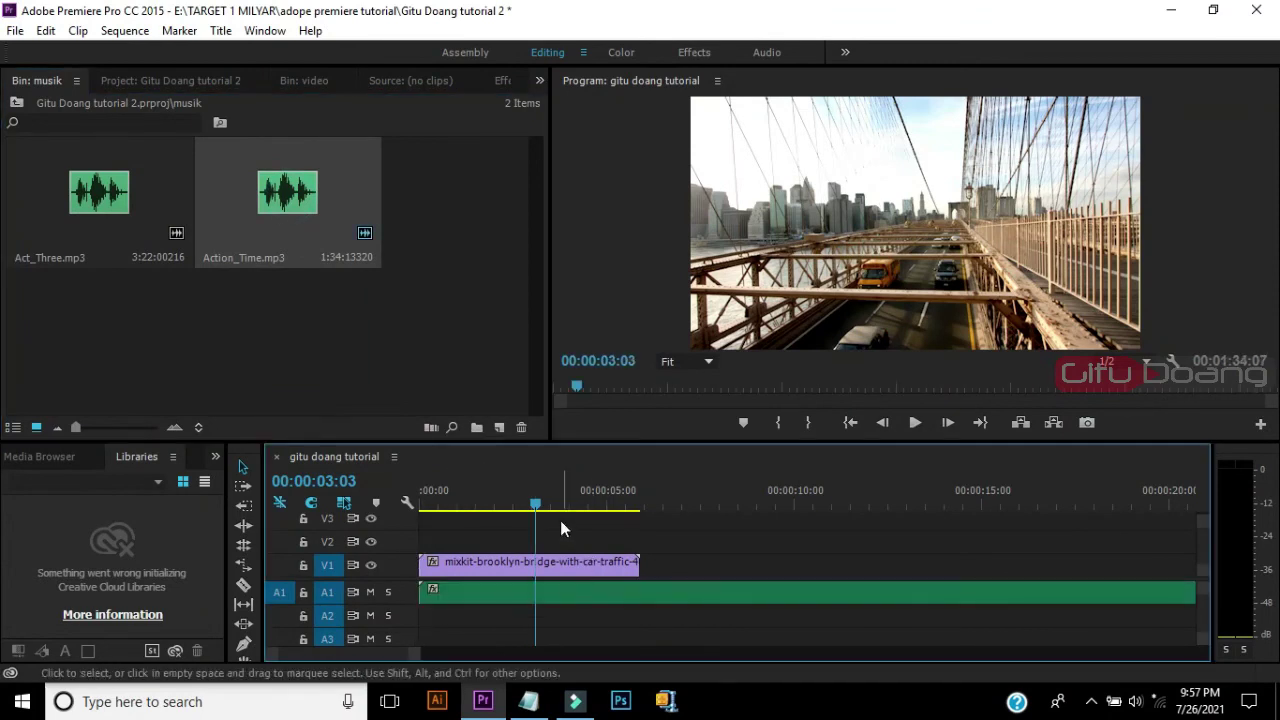
pyautogui.moveTo(537, 505); pyautogui.dragTo(421, 505)
pyautogui.press('space')
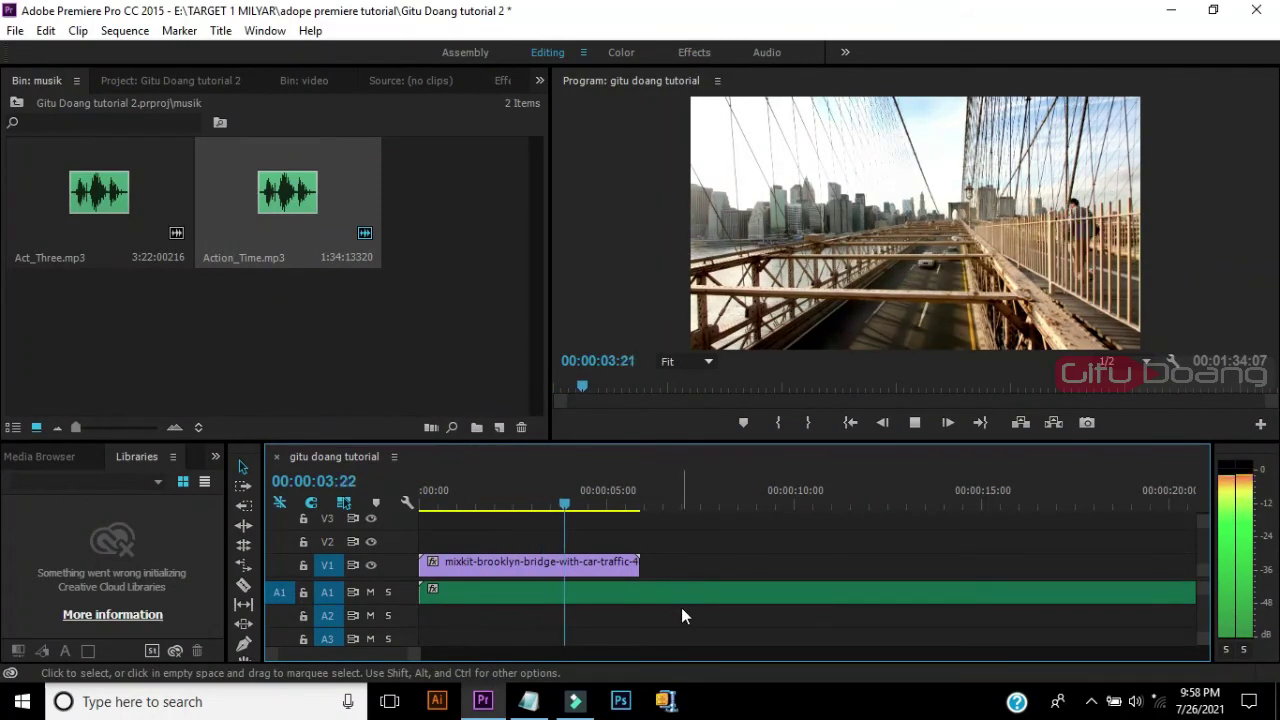
pyautogui.press('space')
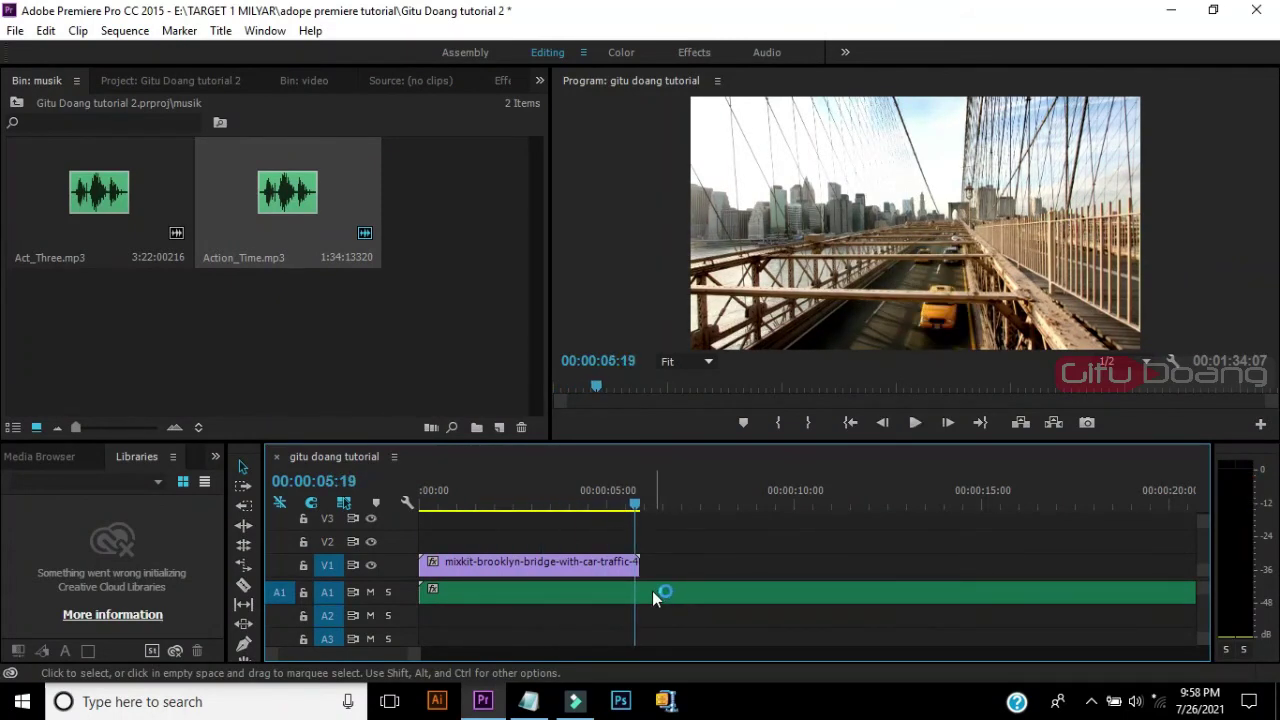
# Cut the music where the bridge clip ends, delete the remainder, and enlarge A1
pyautogui.moveTo(639, 509); pyautogui.dragTo(641, 505)
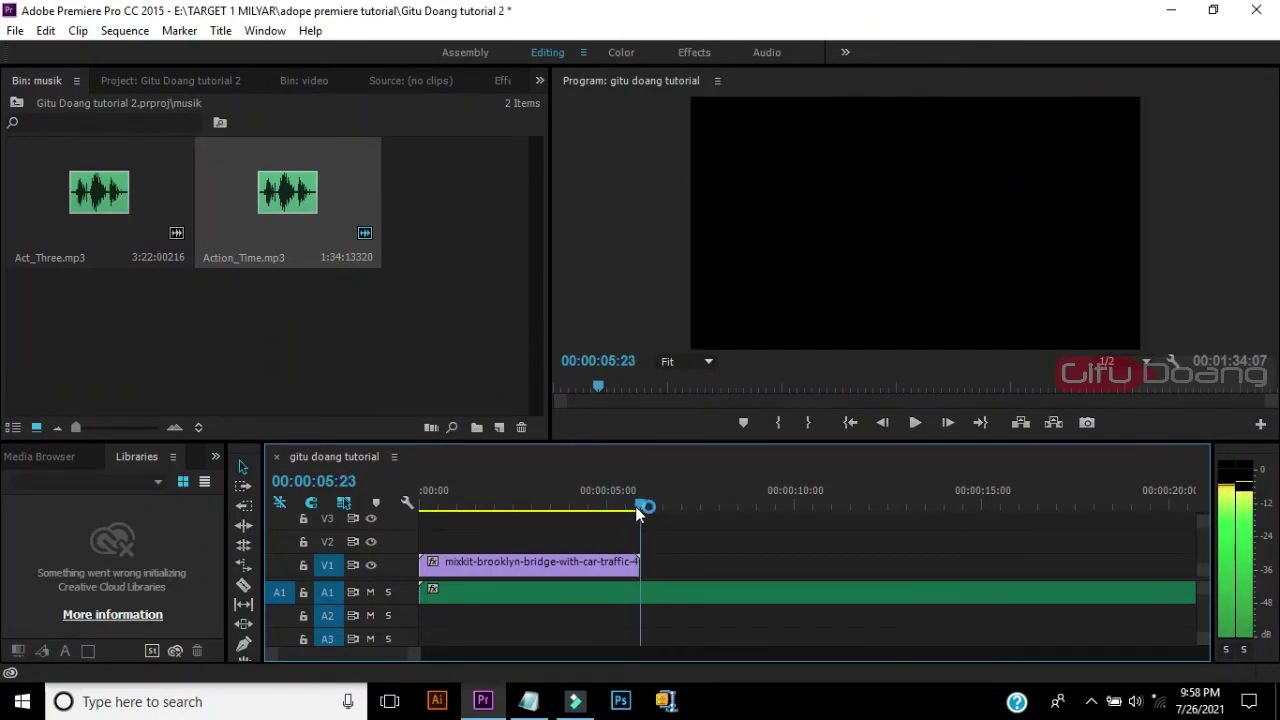
pyautogui.click(662, 590)
pyautogui.hotkey('ctrl', 'k')
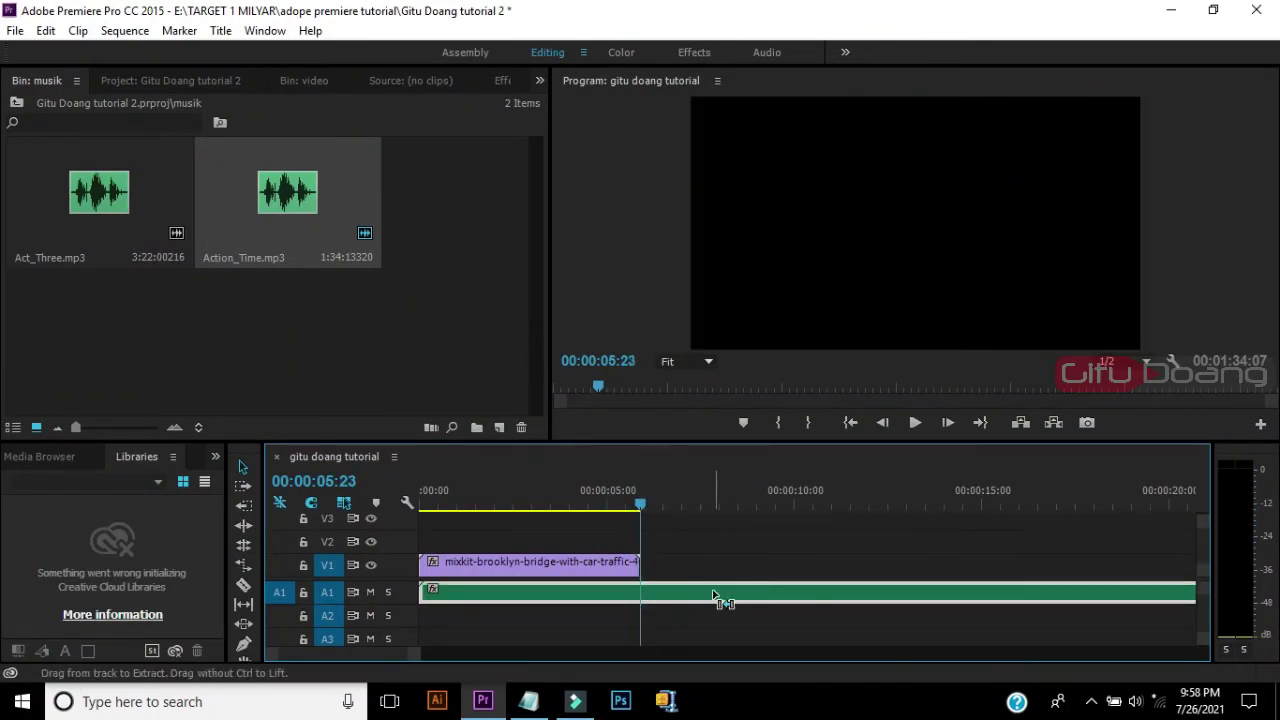
pyautogui.click(714, 588)
pyautogui.press('Delete')
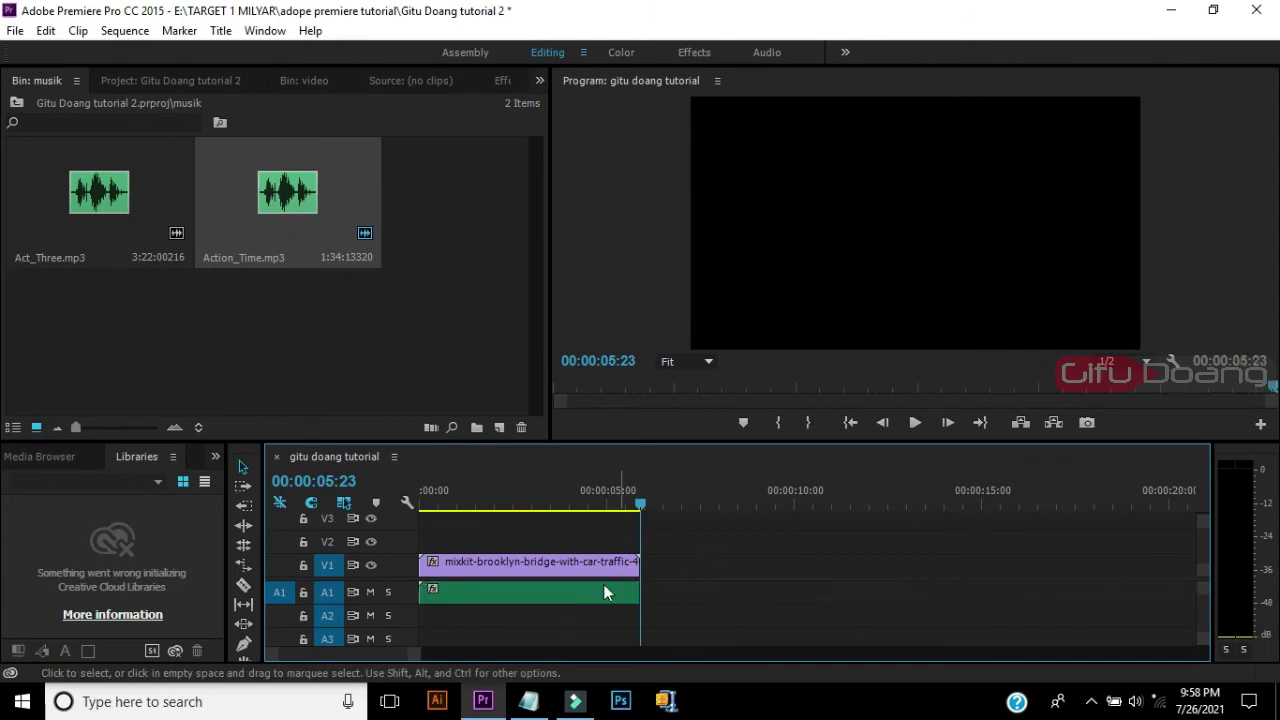
pyautogui.moveTo(404, 604); pyautogui.dragTo(404, 616)
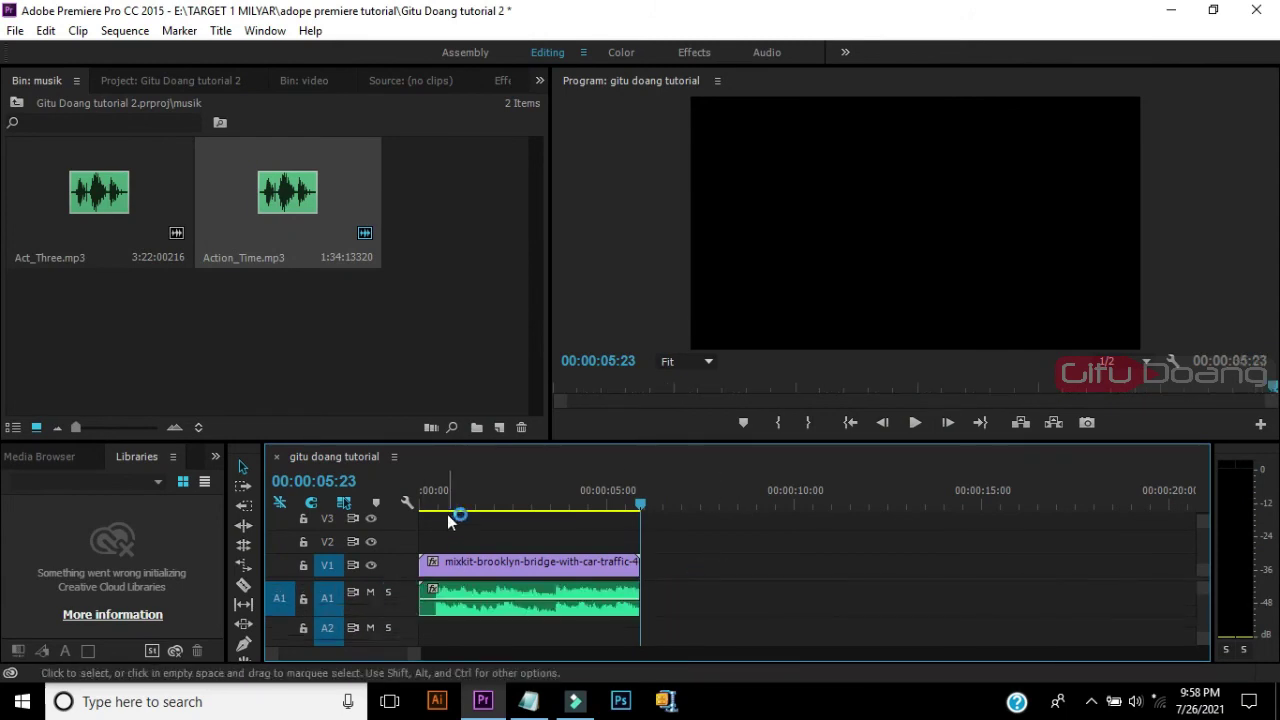
# Zoom in and set the playhead at 00:00:00:09
pyautogui.click(434, 503)
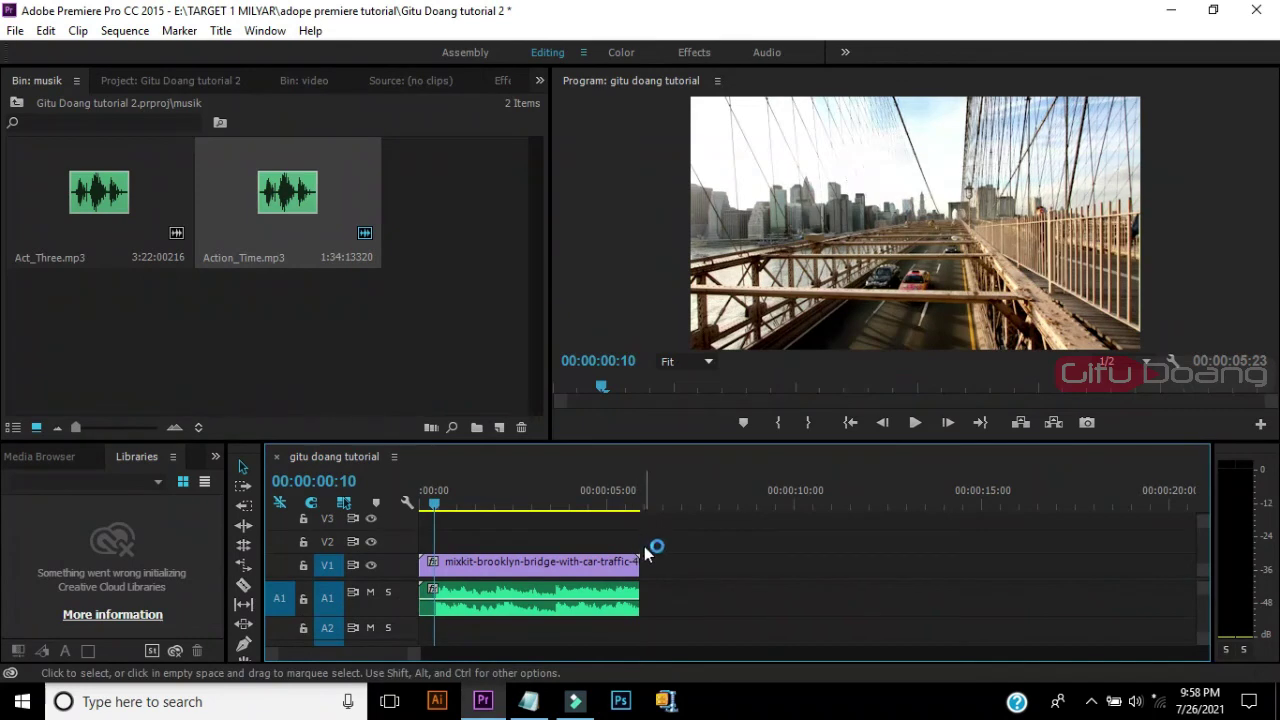
pyautogui.press('=')
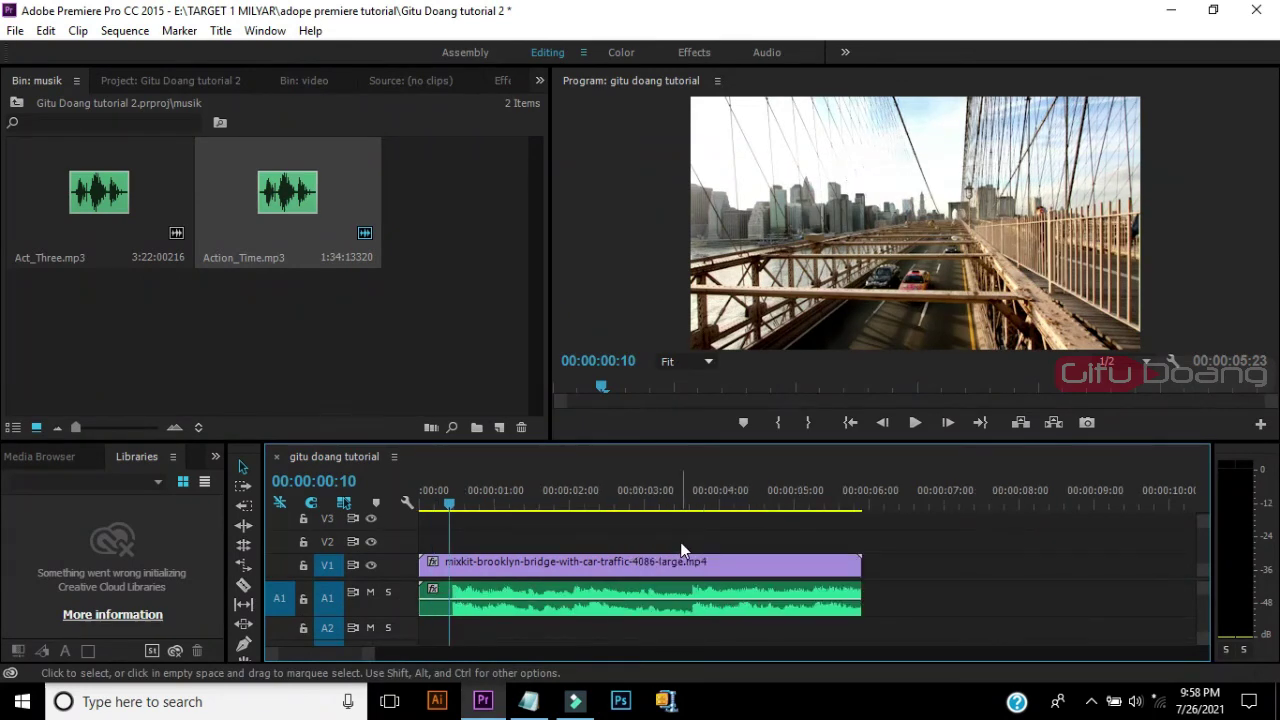
pyautogui.moveTo(449, 497); pyautogui.dragTo(452, 497)
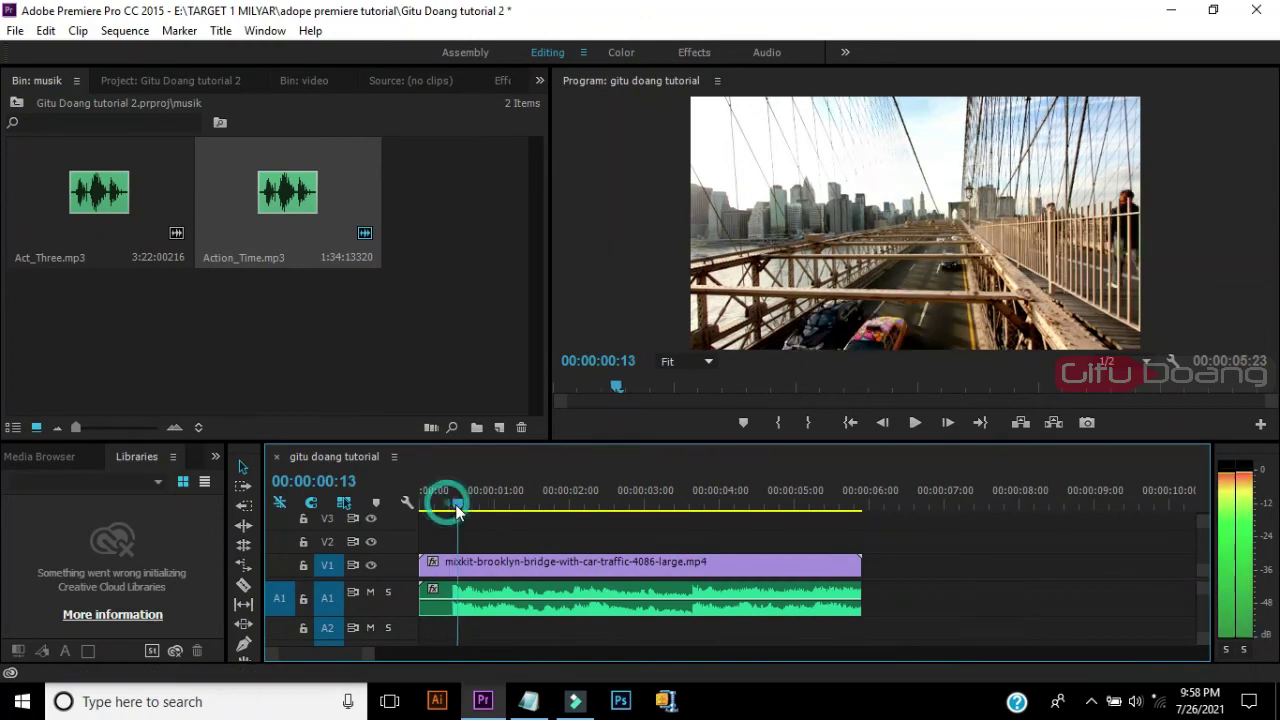
pyautogui.click(528, 576)
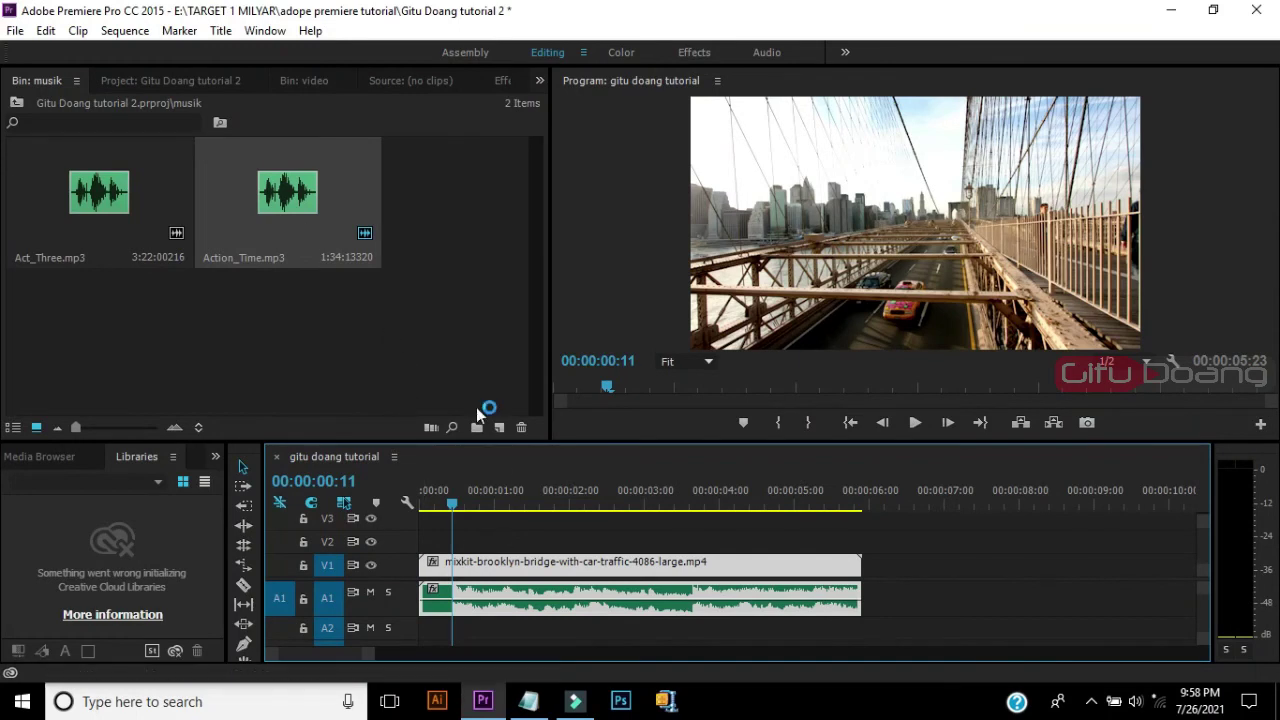
pyautogui.moveTo(453, 502); pyautogui.dragTo(474, 510)
pyautogui.click(560, 538)
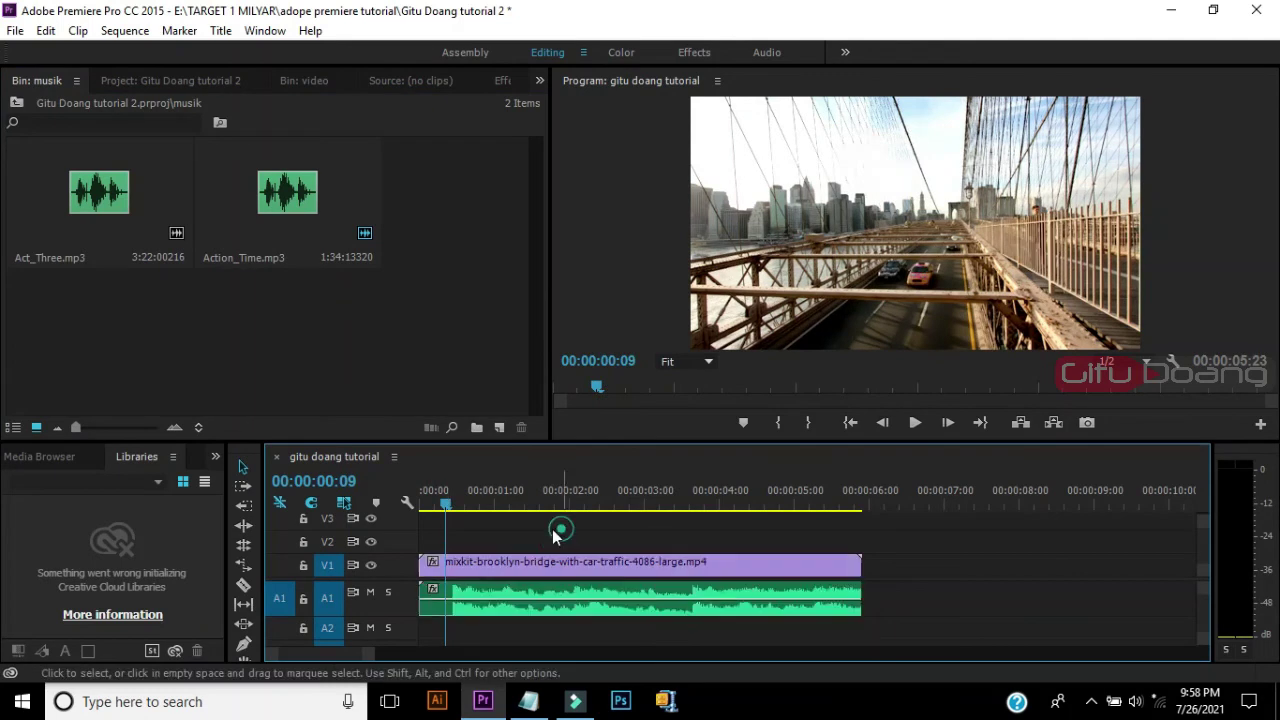
pyautogui.click(444, 505)
pyautogui.moveTo(444, 505); pyautogui.dragTo(447, 508)
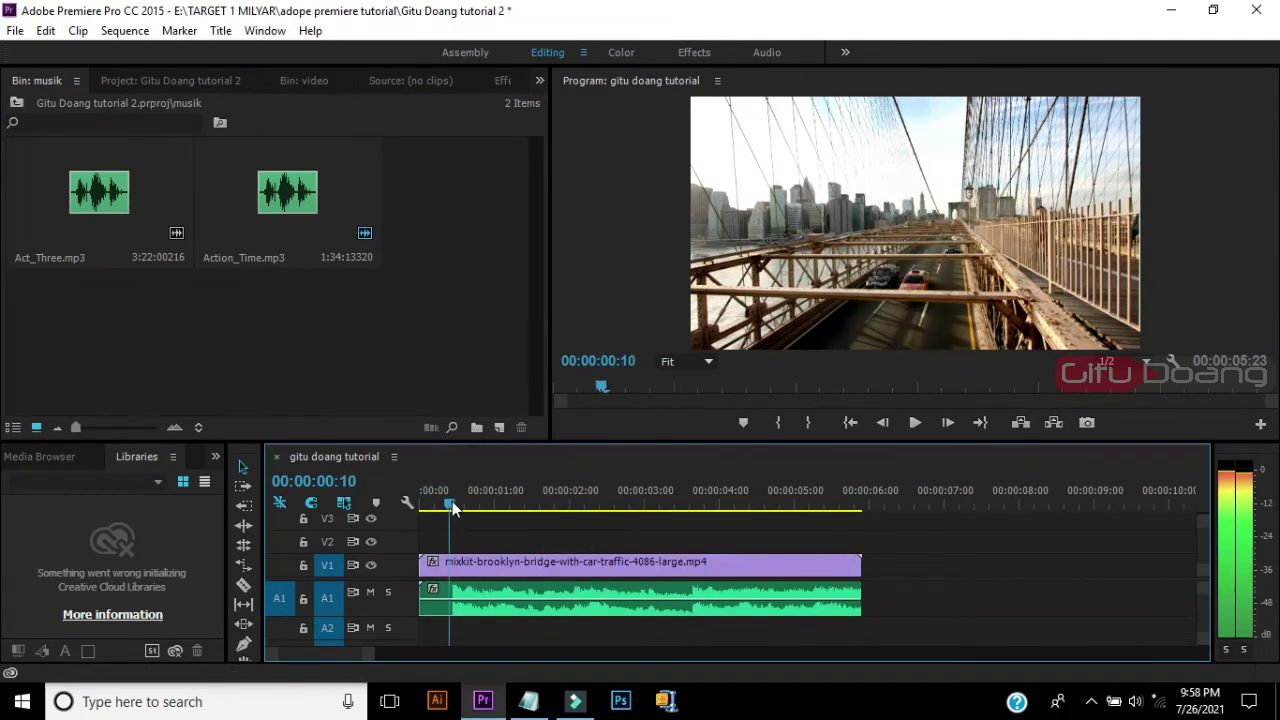
# Split the bridge clip and music at frame 9 and delete the opening piece
pyautogui.click(505, 565)
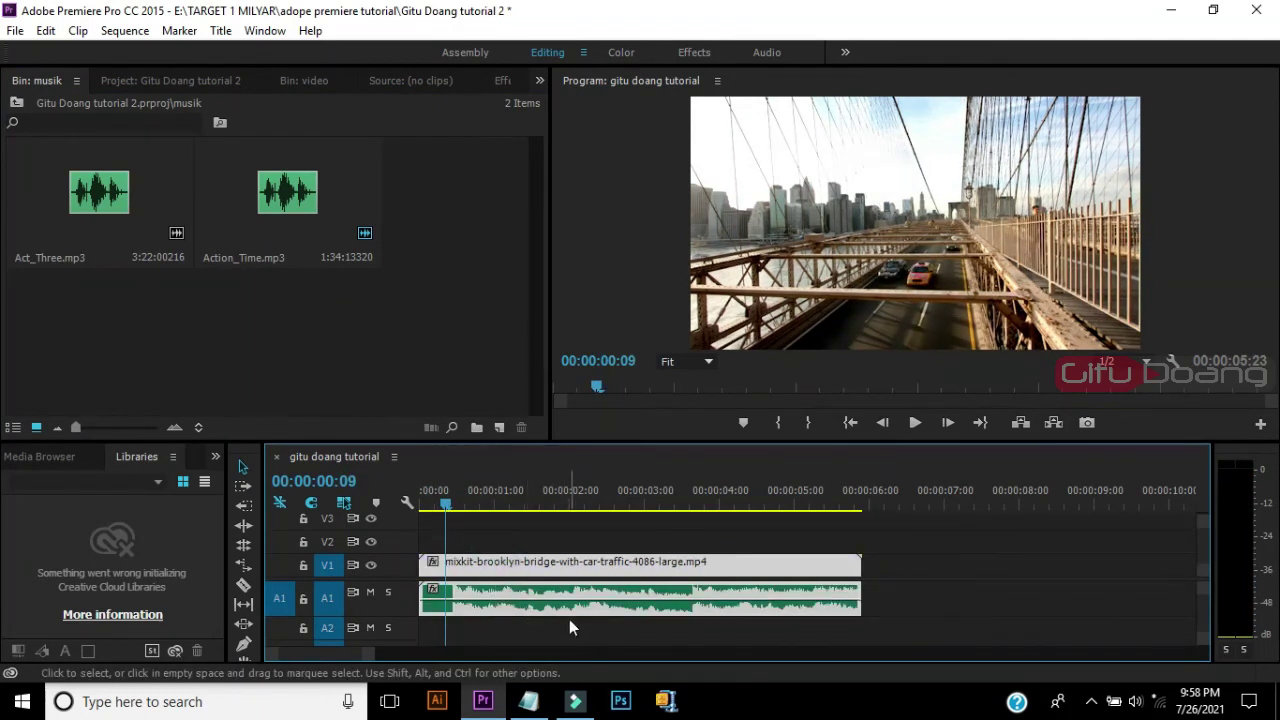
pyautogui.hotkey('ctrl', 'k')
pyautogui.click(425, 560)
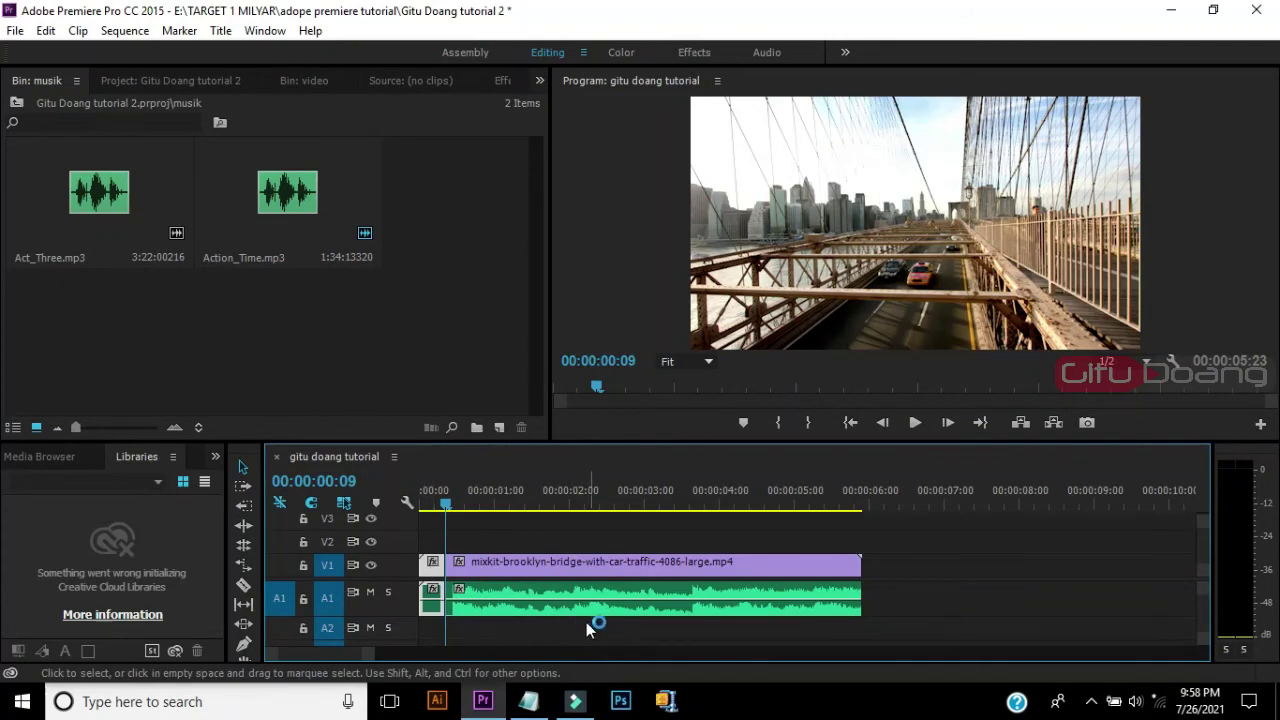
pyautogui.press('Delete')
# Preview the sequence and set the playhead at 00:00:02:23 with the clips selected
pyautogui.moveTo(566, 491); pyautogui.dragTo(602, 490)
pyautogui.click(650, 560)
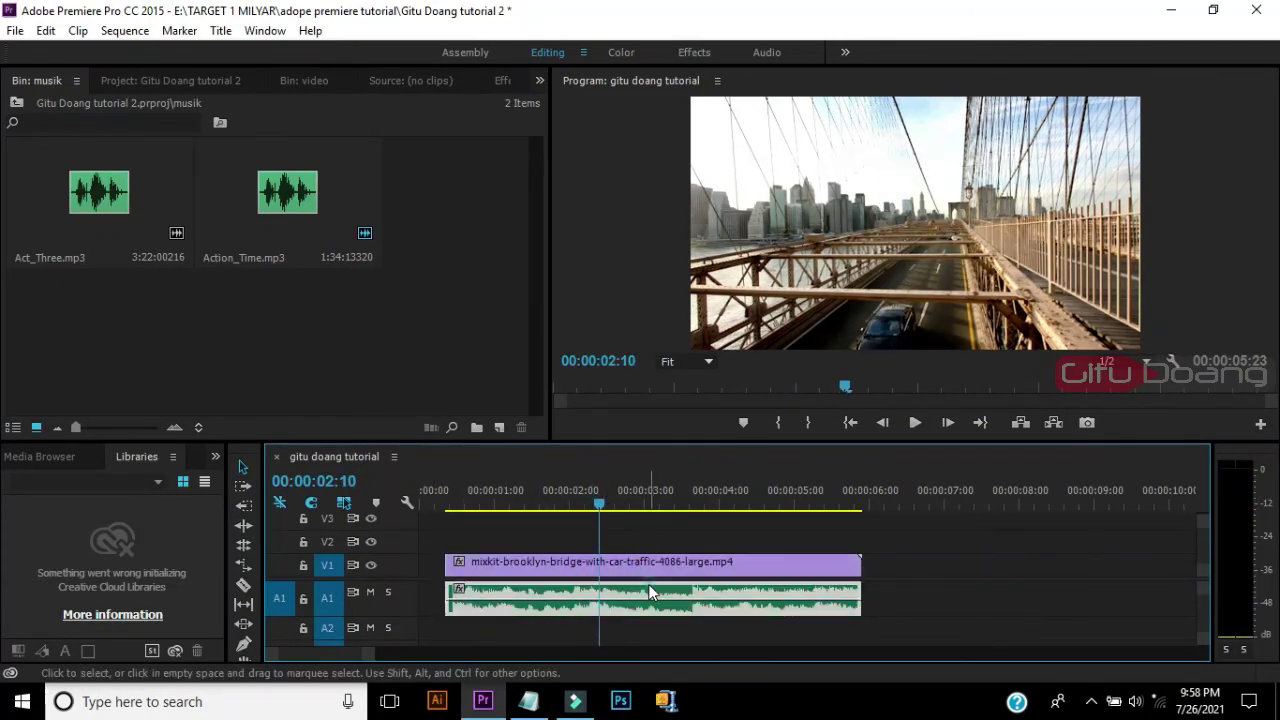
pyautogui.click(656, 568)
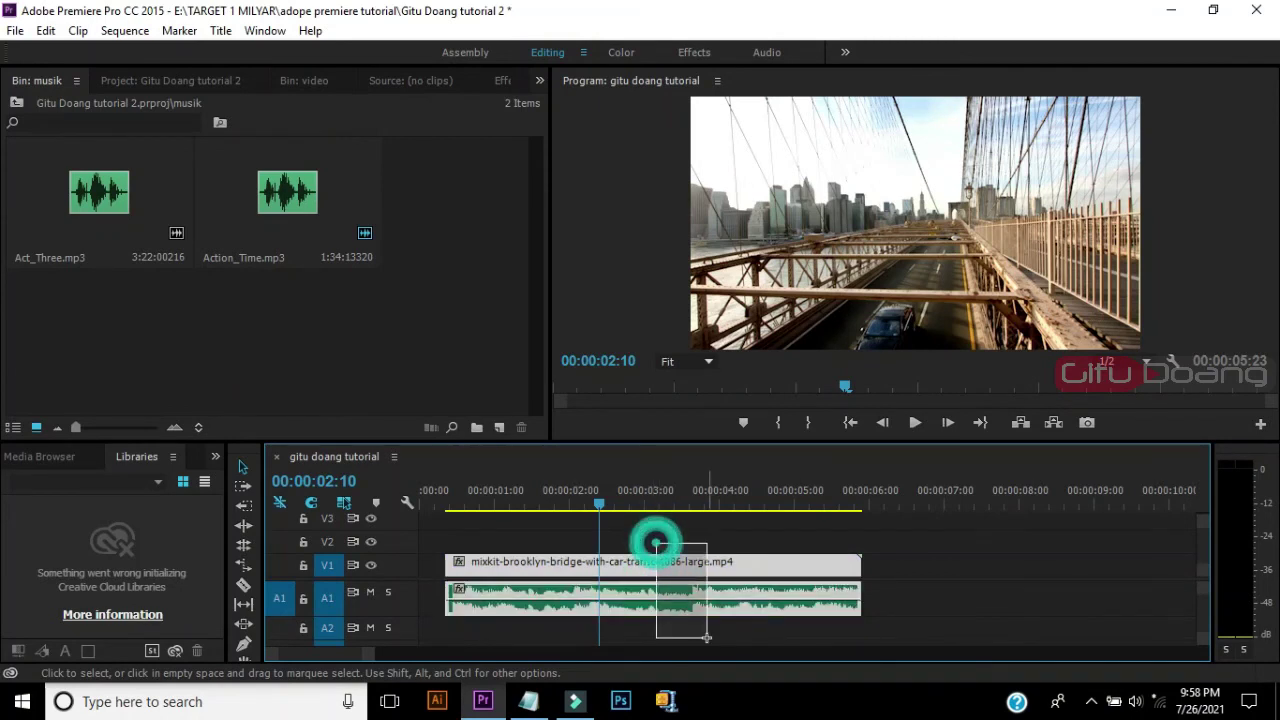
pyautogui.click(687, 568)
pyautogui.press('space')
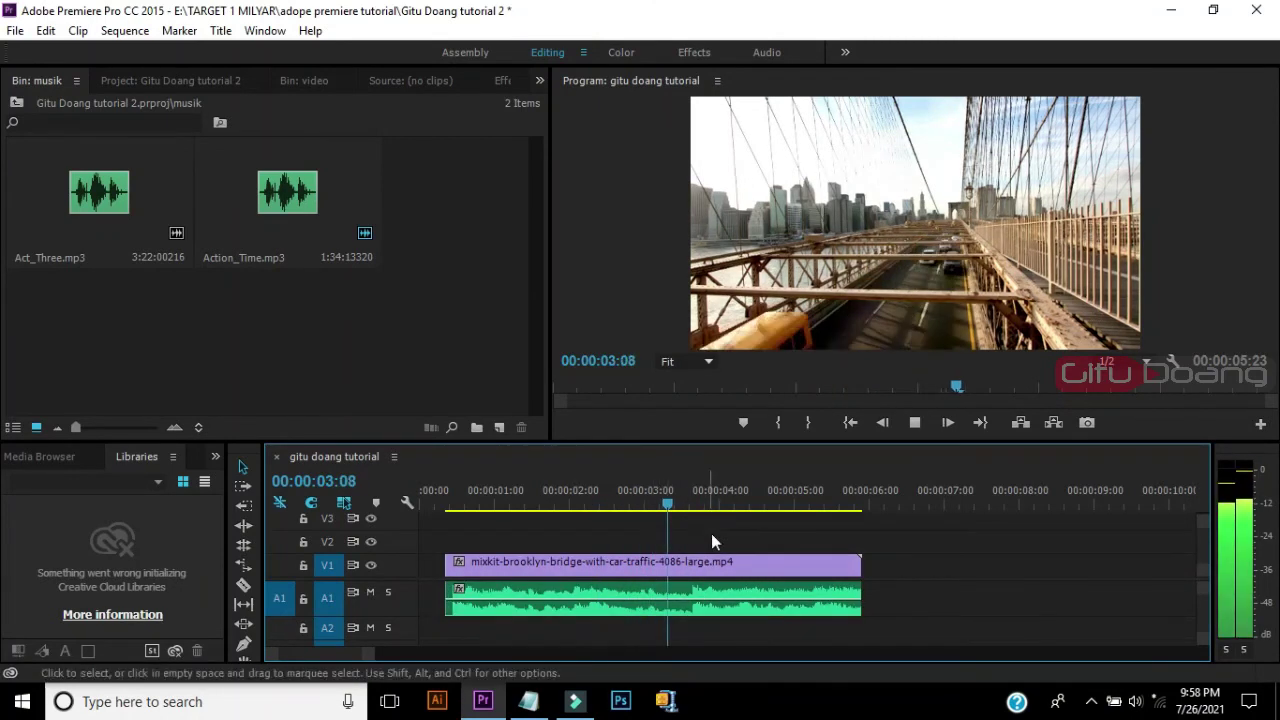
pyautogui.press('space')
pyautogui.moveTo(656, 492); pyautogui.dragTo(637, 492)
pyautogui.click(698, 600)
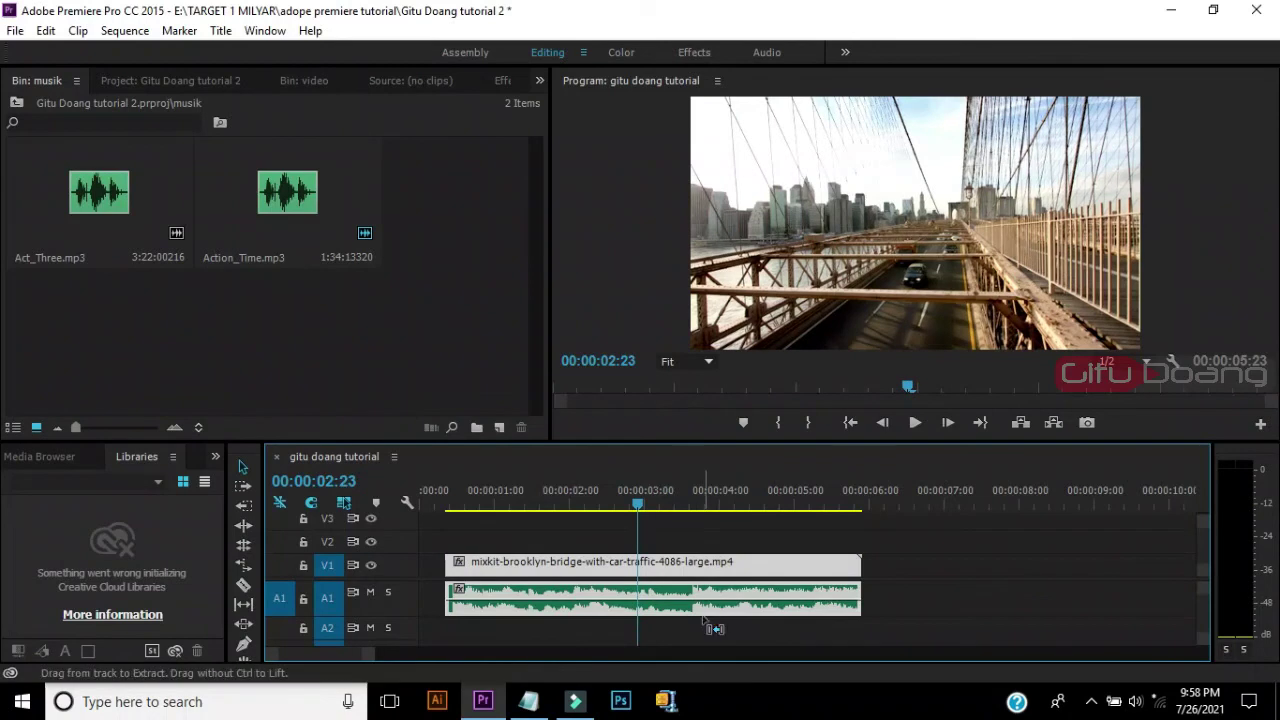
# Split at 00:00:02:23 and razor two more cuts, making four bridge-clip pieces
pyautogui.hotkey('ctrl', 'k')
pyautogui.click(497, 565)
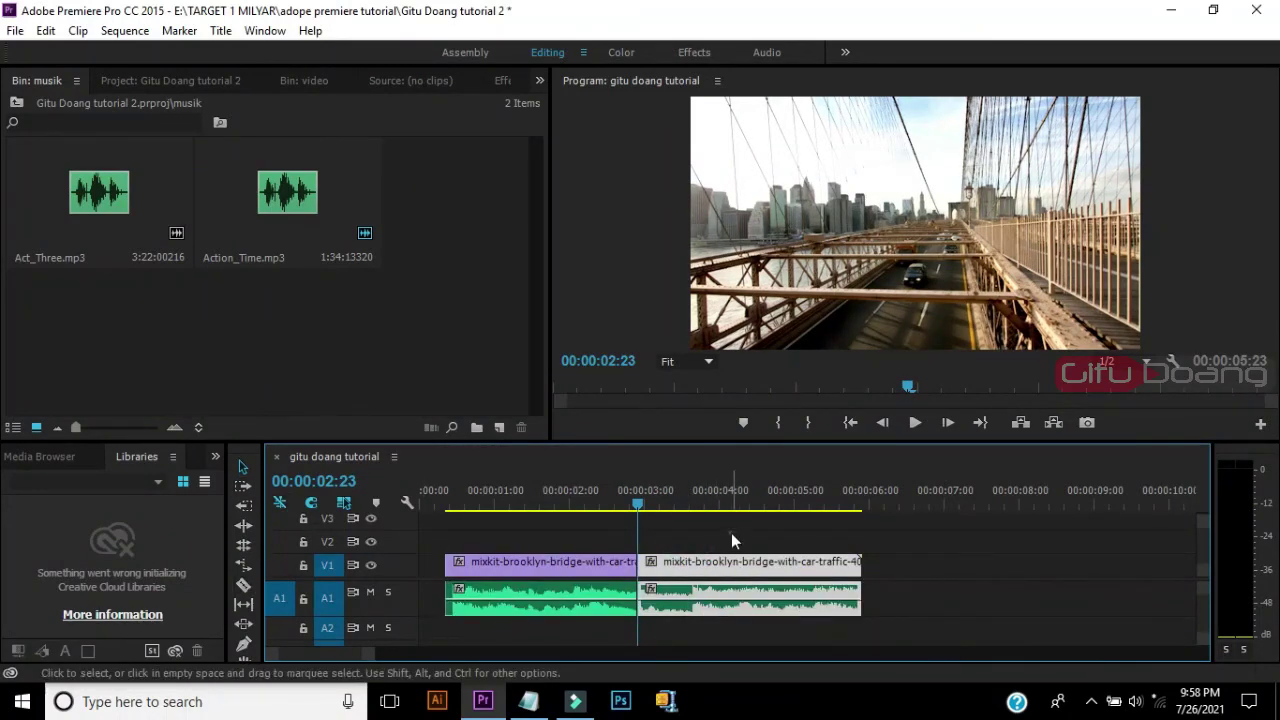
pyautogui.click(720, 585)
pyautogui.press('c')
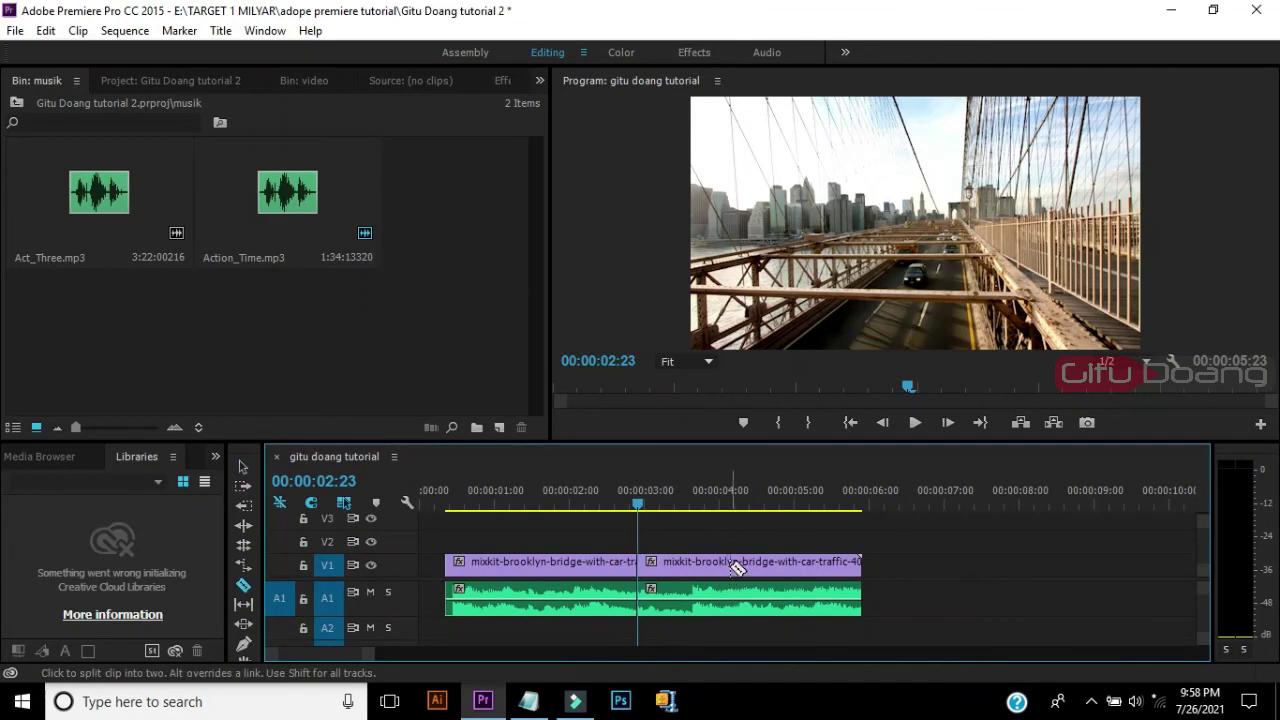
pyautogui.click(730, 565)
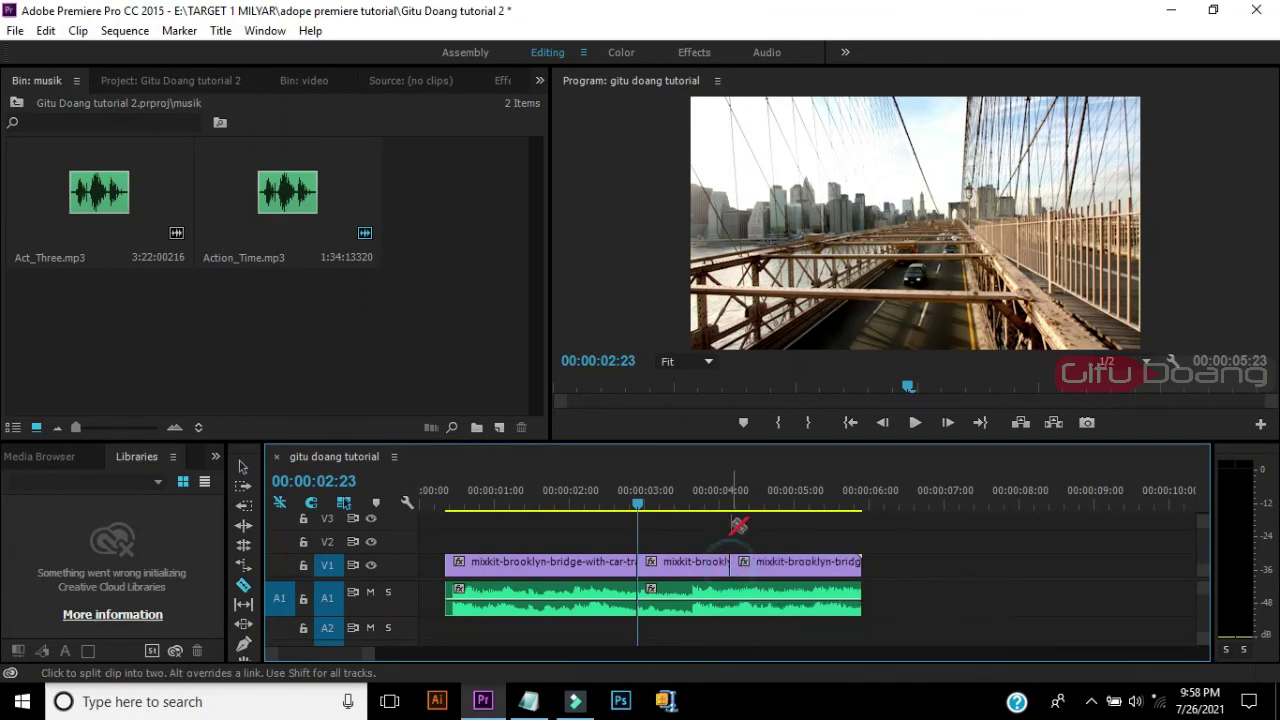
pyautogui.click(534, 561)
pyautogui.press('v')
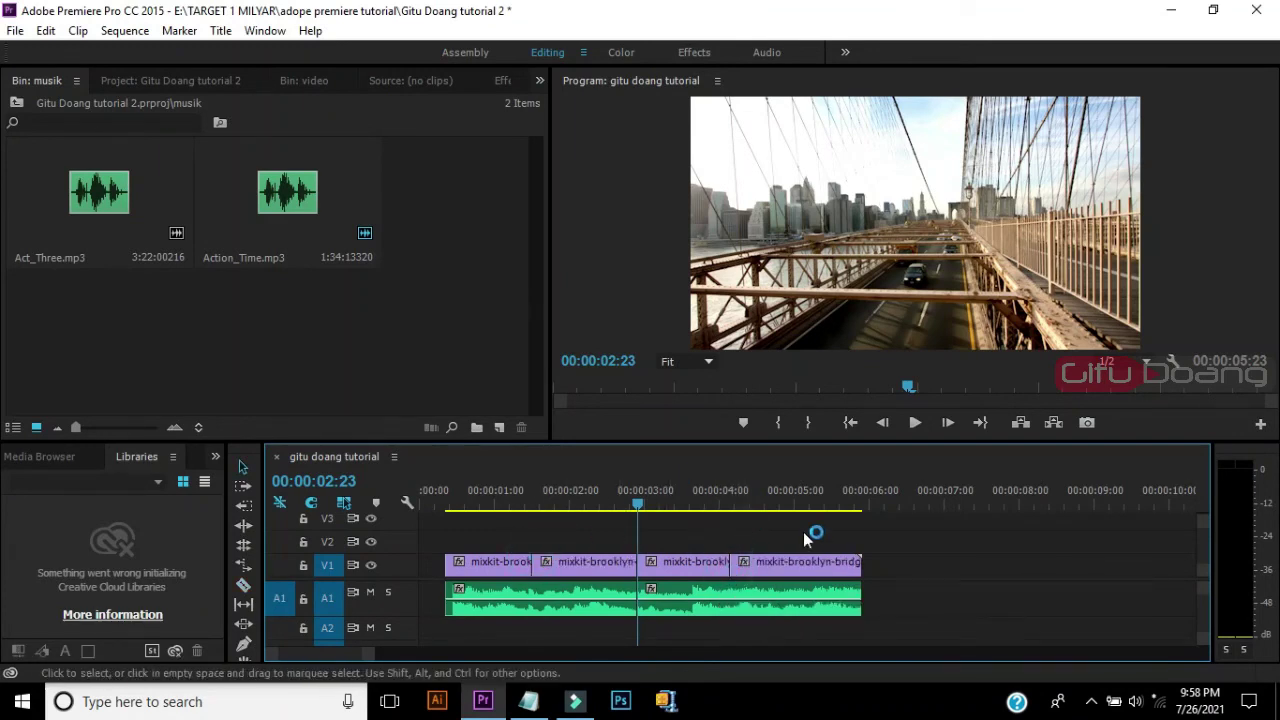
# Delete the empty gap at the sequence start so the clips begin at zero
pyautogui.moveTo(890, 492); pyautogui.dragTo(548, 497)
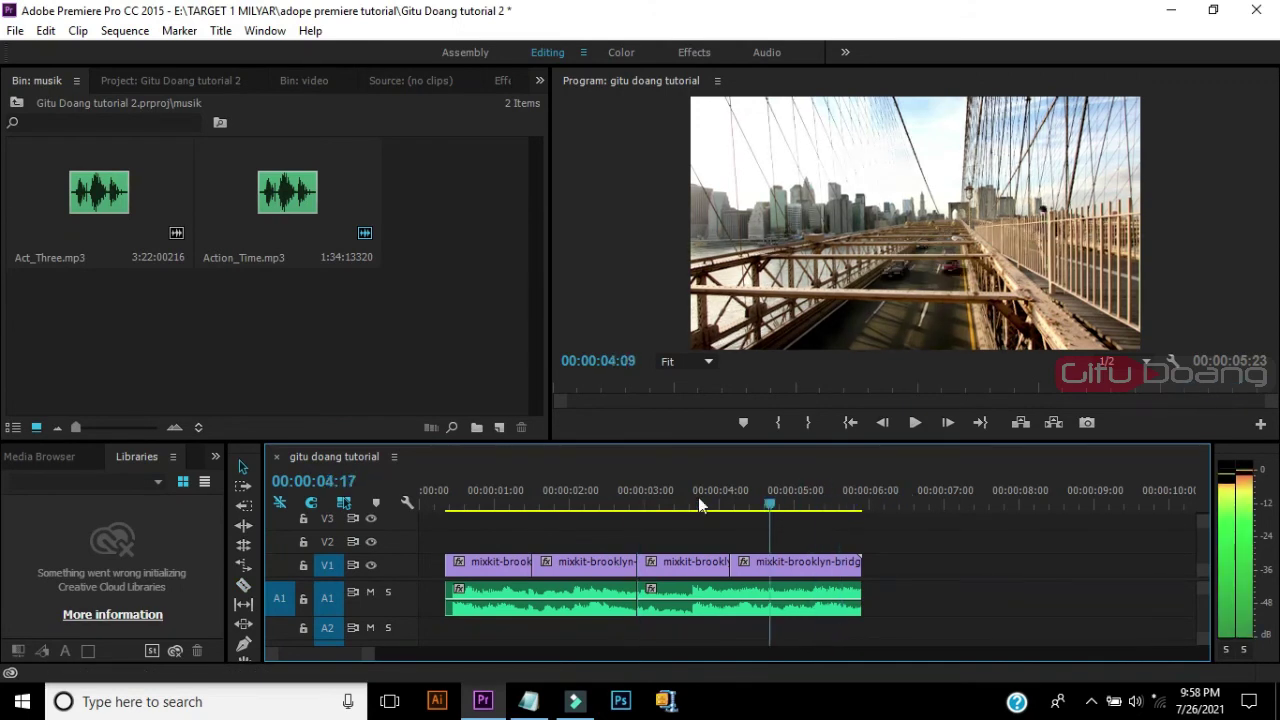
pyautogui.click(432, 564)
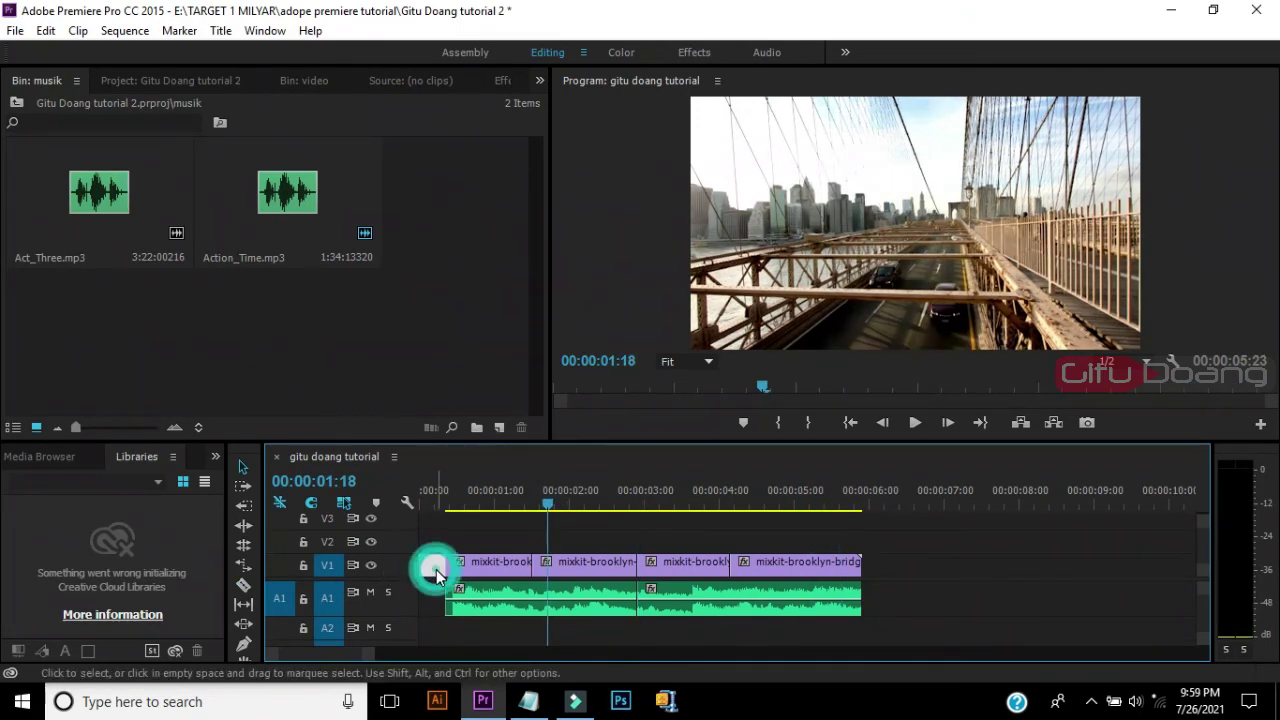
pyautogui.press('Delete')
pyautogui.moveTo(543, 490); pyautogui.dragTo(420, 492)
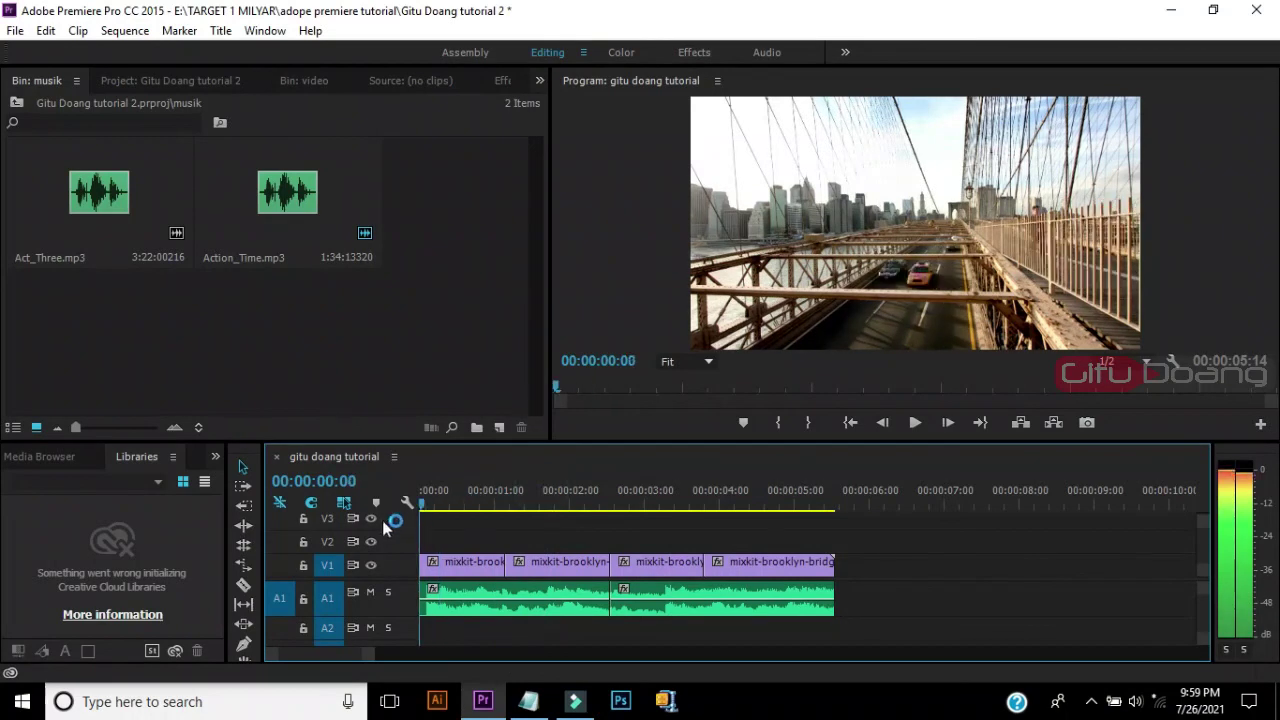
pyautogui.click(575, 545)
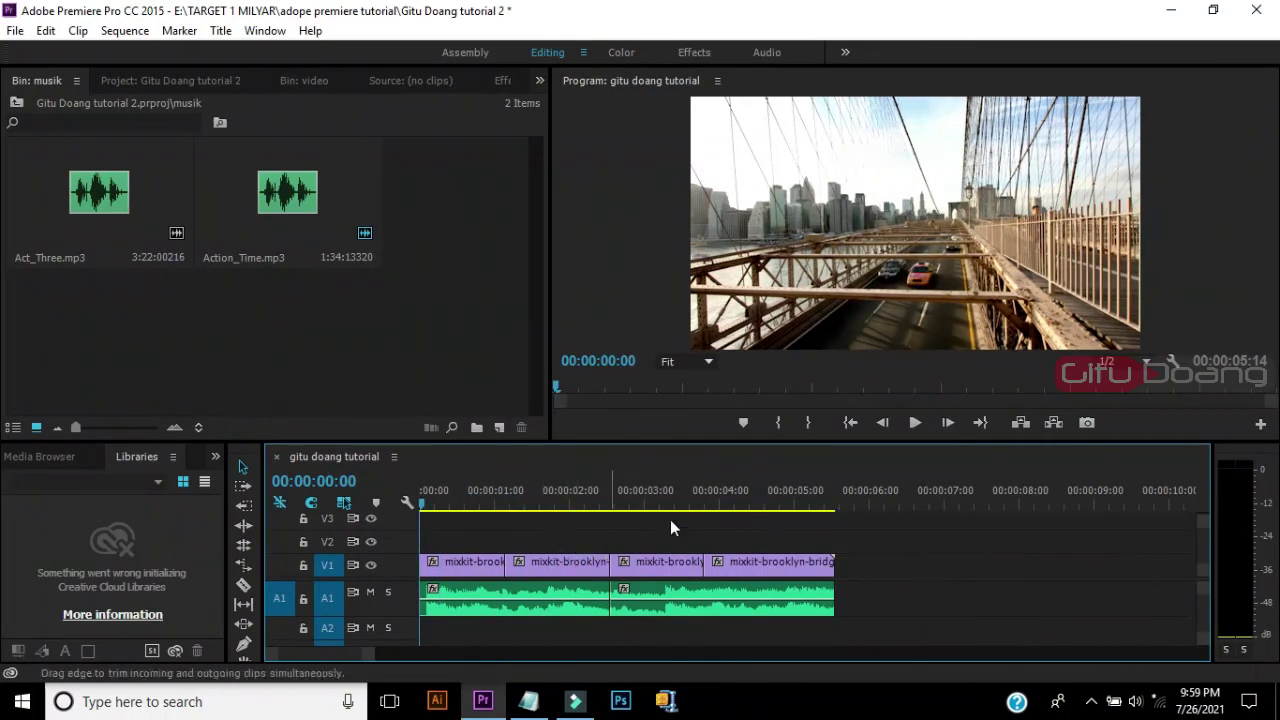
# Open the Export Settings dialog through File > Export > Media
pyautogui.hotkey('ctrl', 'm')
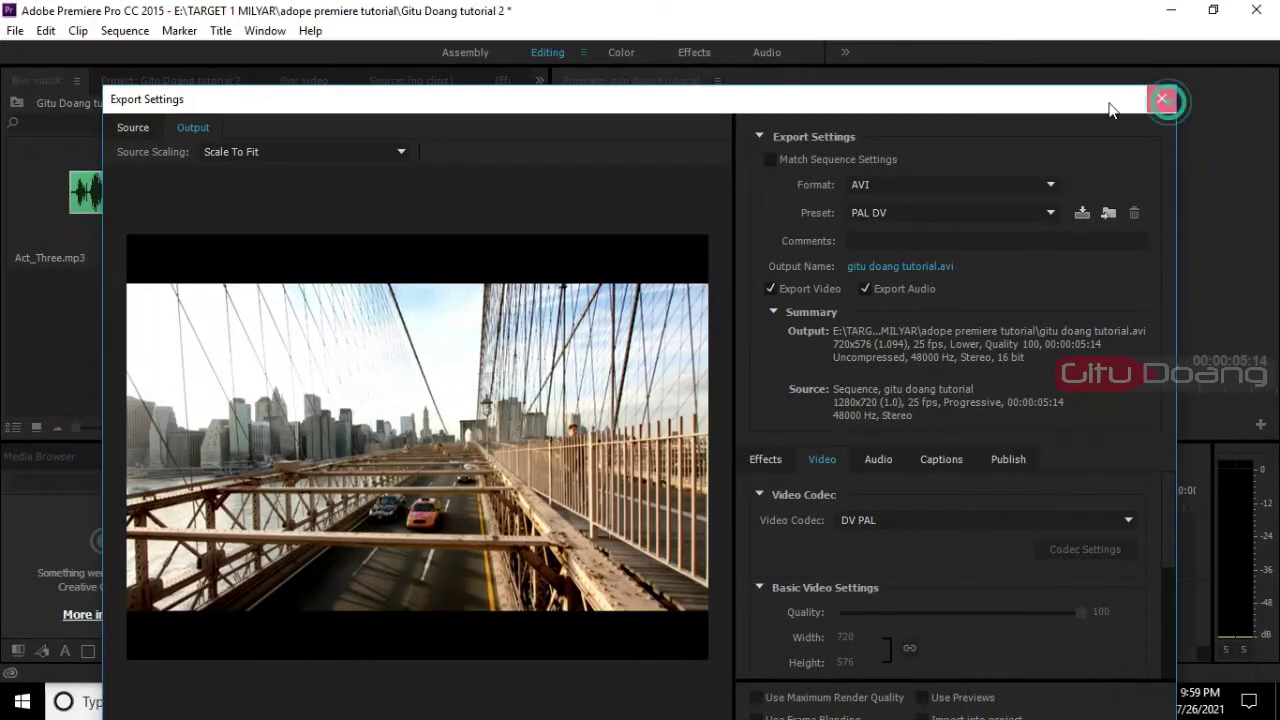
pyautogui.click(1161, 98)
pyautogui.click(15, 30)
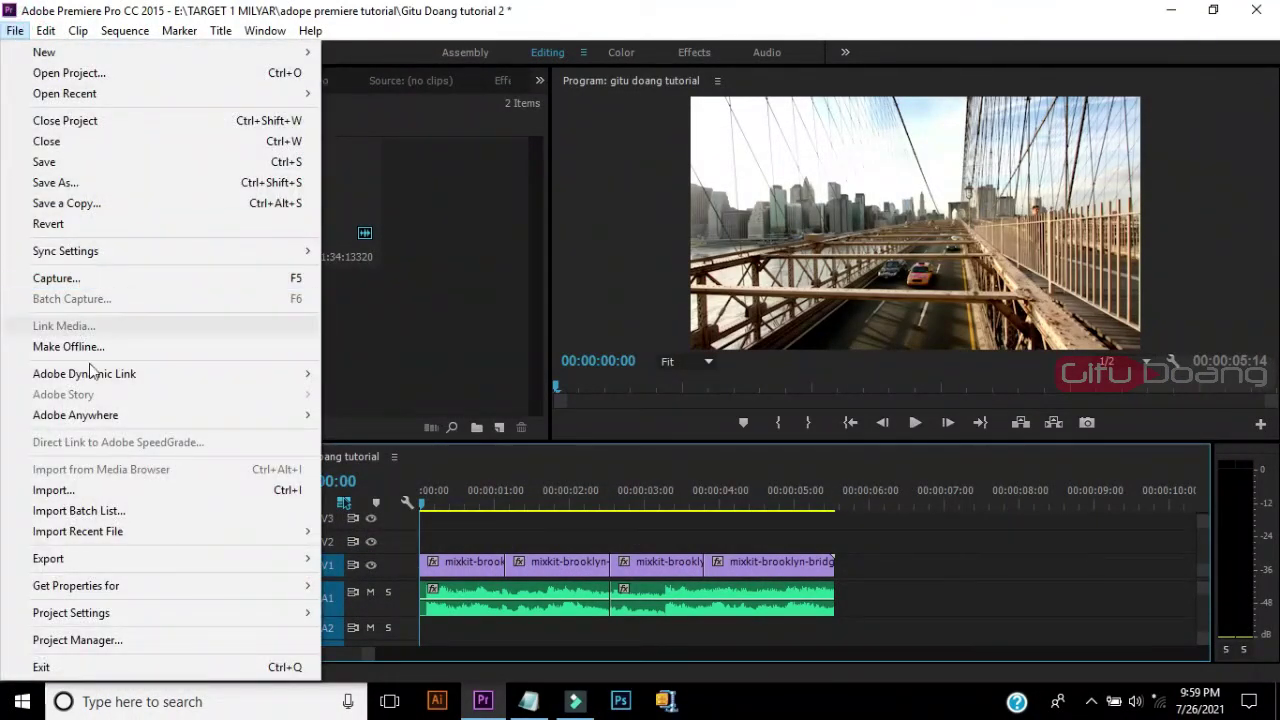
pyautogui.moveTo(88, 565)
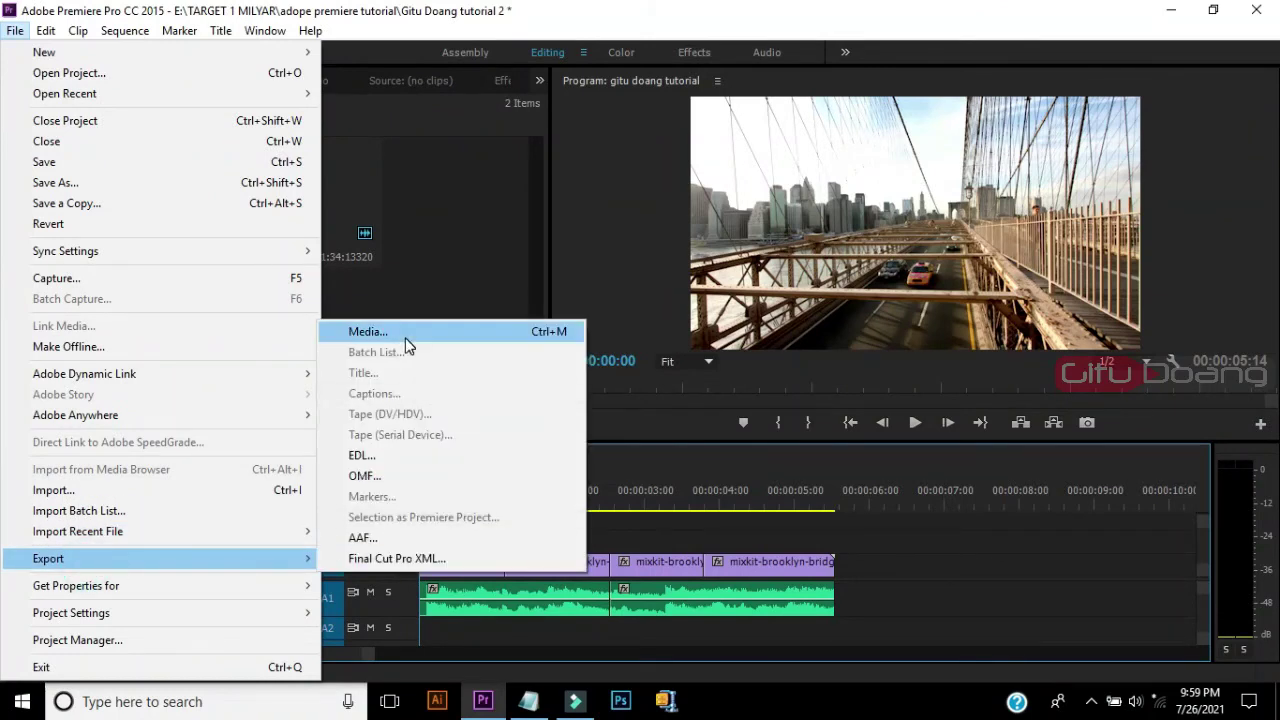
pyautogui.click(405, 338)
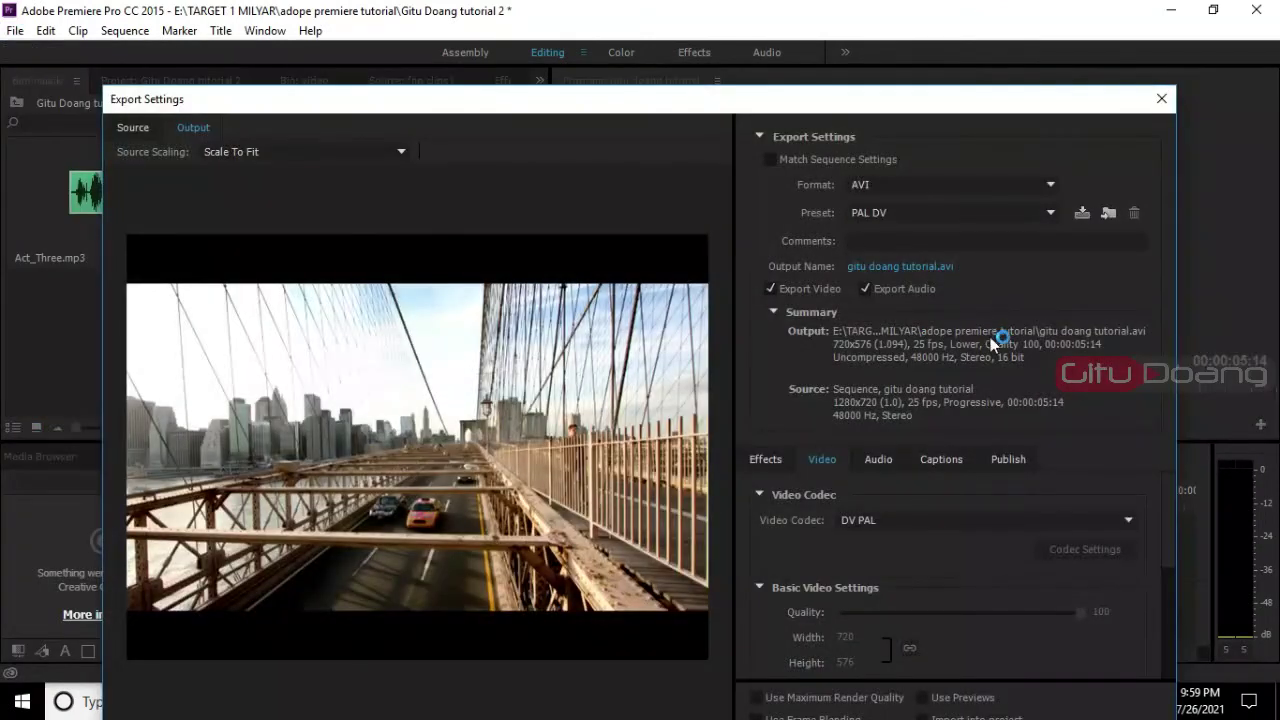
# Set the export format to H.264 and keep the Match Source - High bitrate preset
pyautogui.click(900, 186)
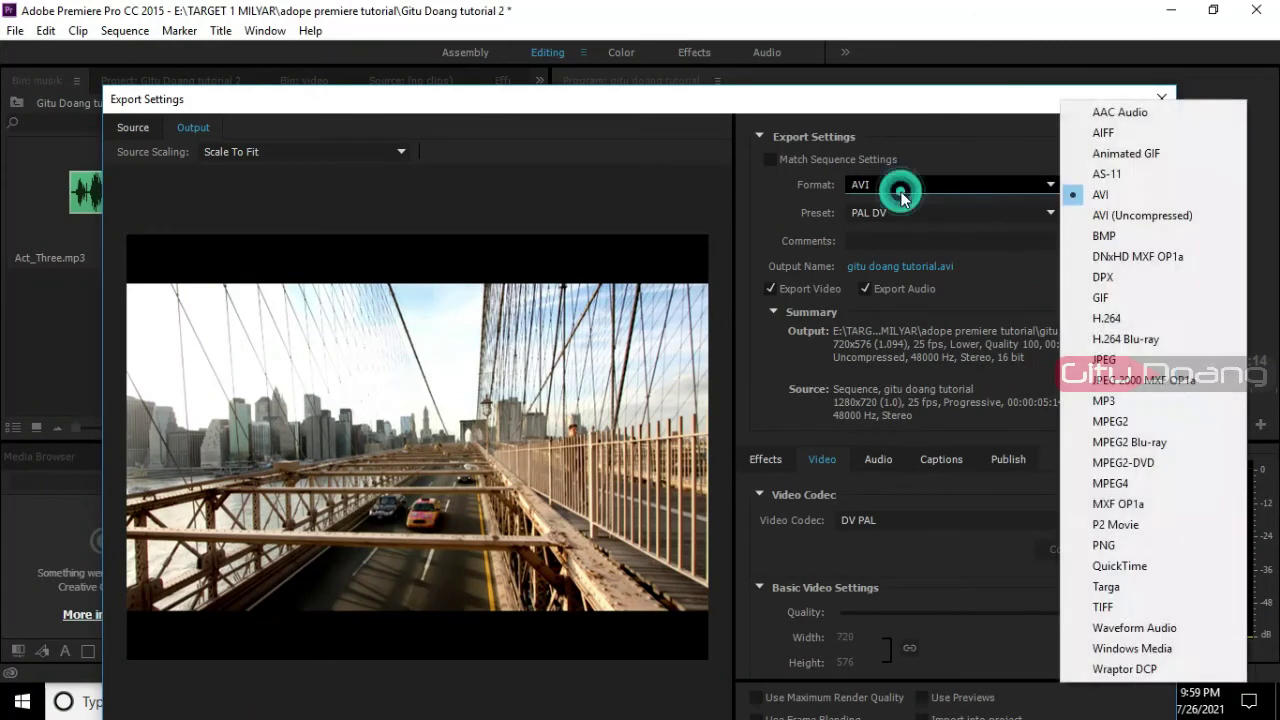
pyautogui.click(1140, 320)
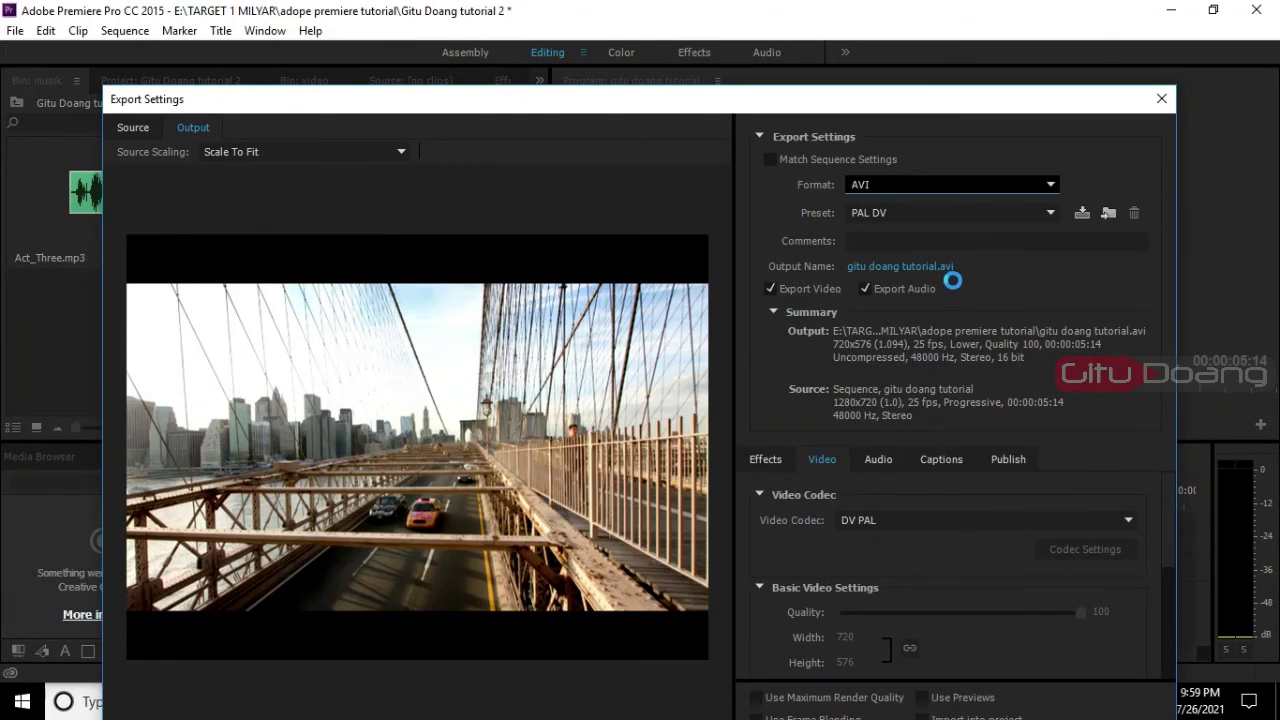
pyautogui.click(912, 214)
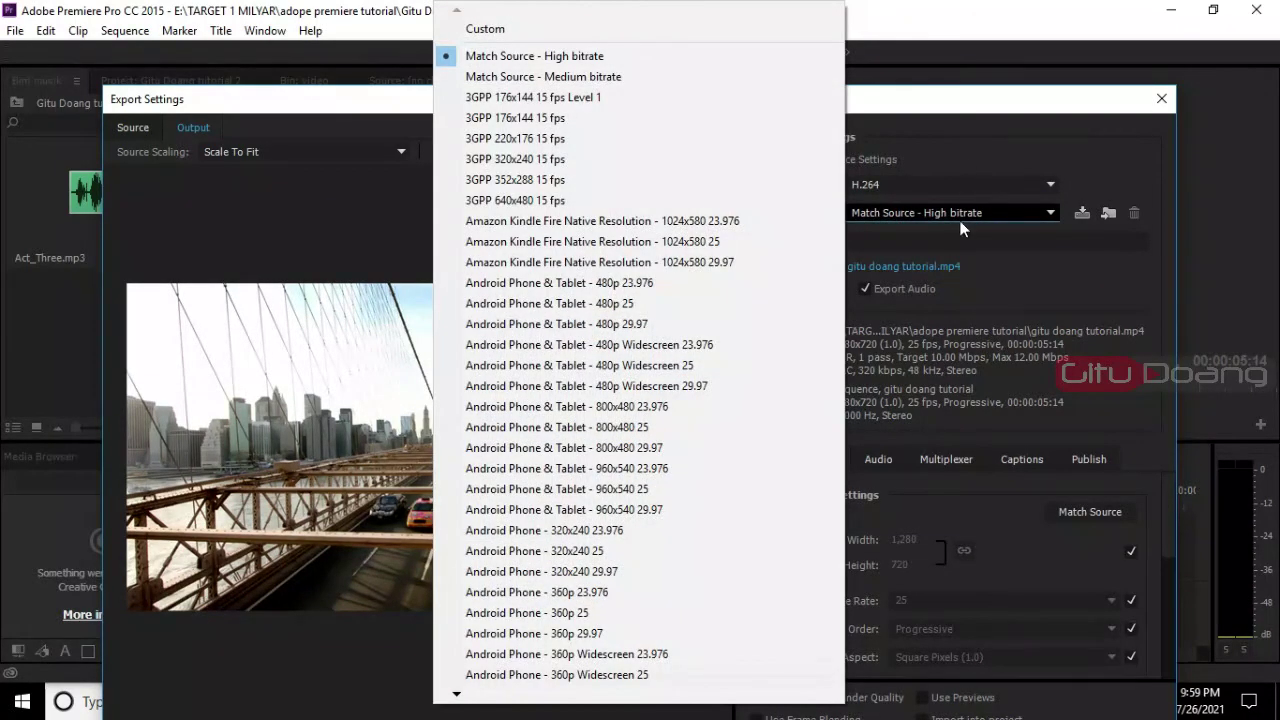
pyautogui.click(965, 232)
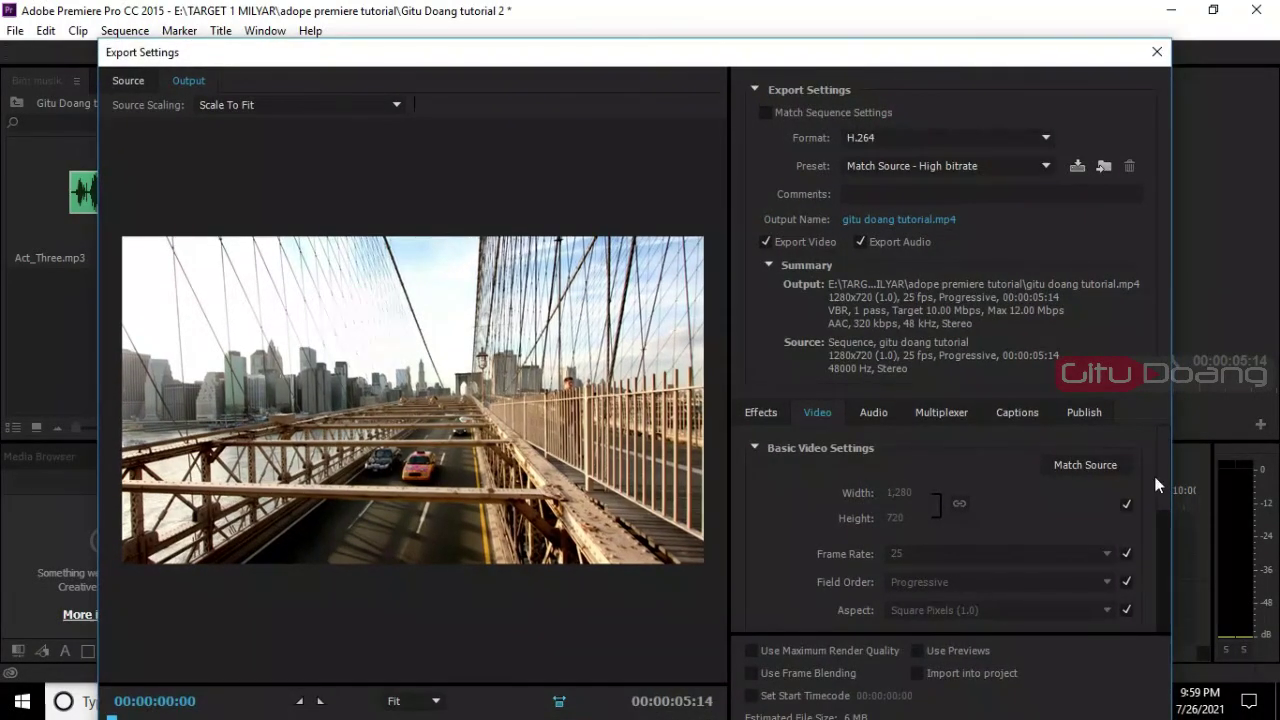
# Change the Target Bitrate from 10 to 5 Mbps, making the preset Custom with a 3 MB estimate
pyautogui.moveTo(1162, 465); pyautogui.dragTo(1166, 545)
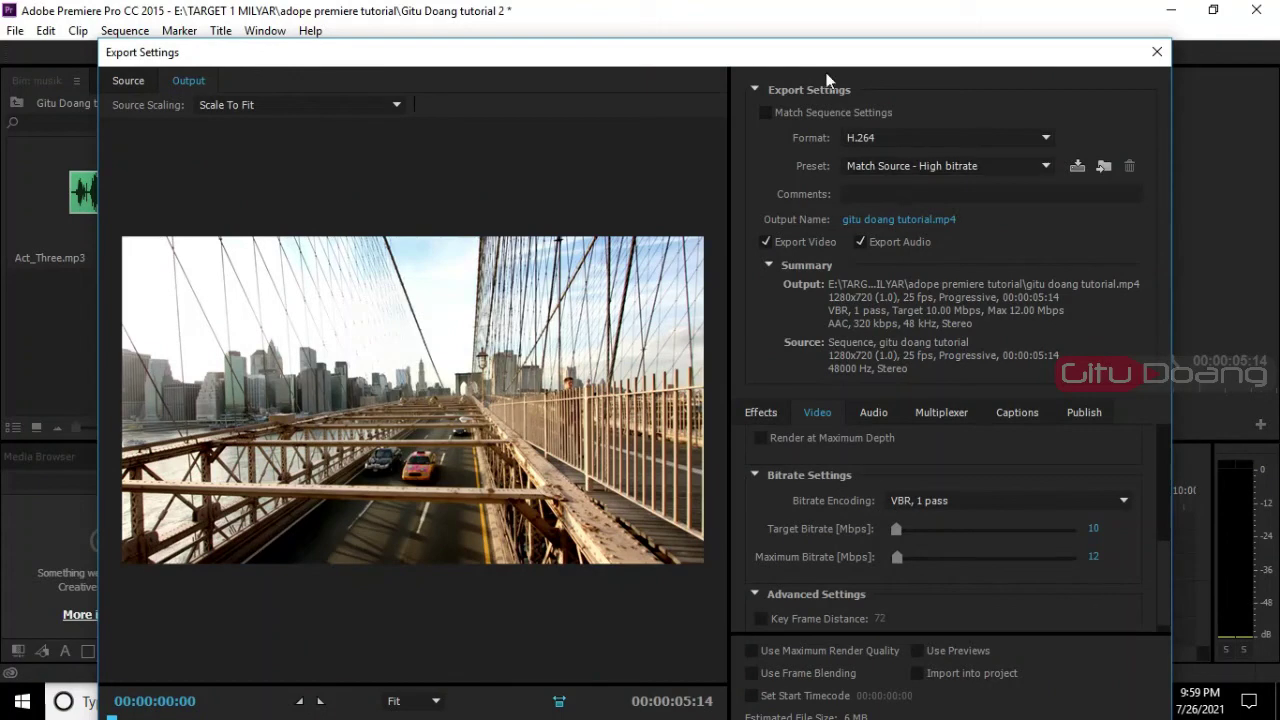
pyautogui.moveTo(824, 63); pyautogui.dragTo(818, 30)
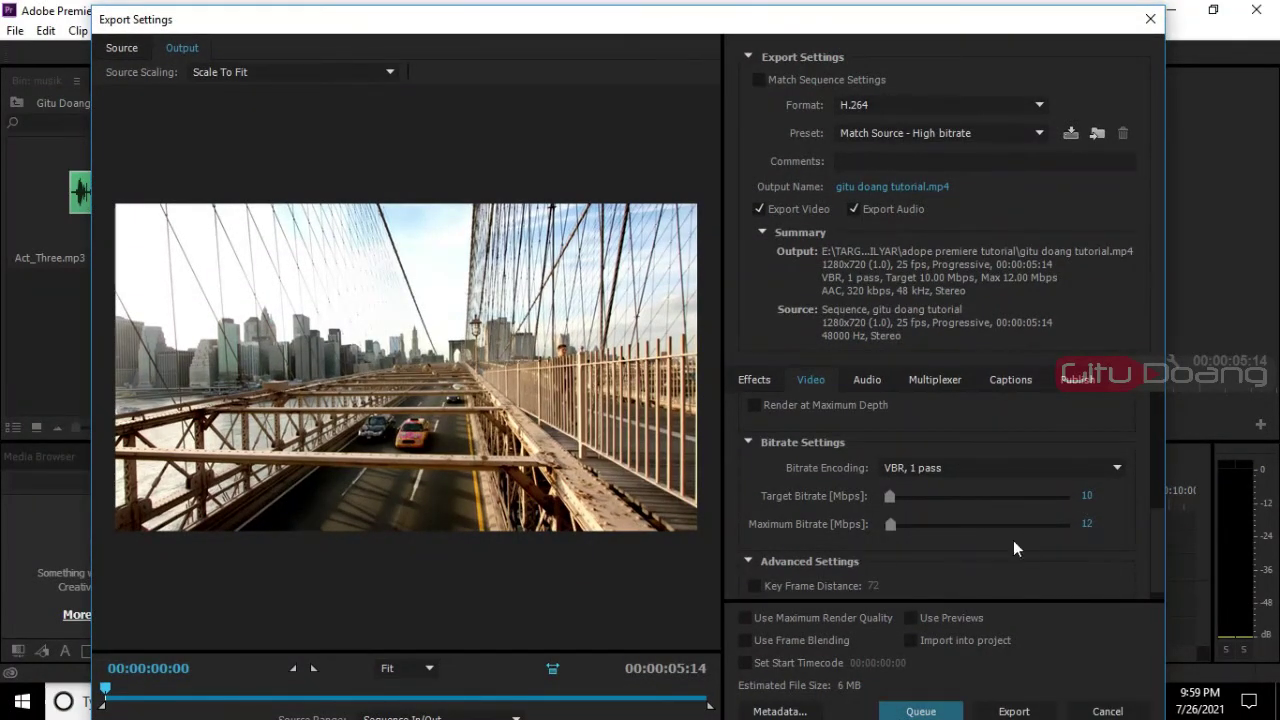
pyautogui.click(1091, 496)
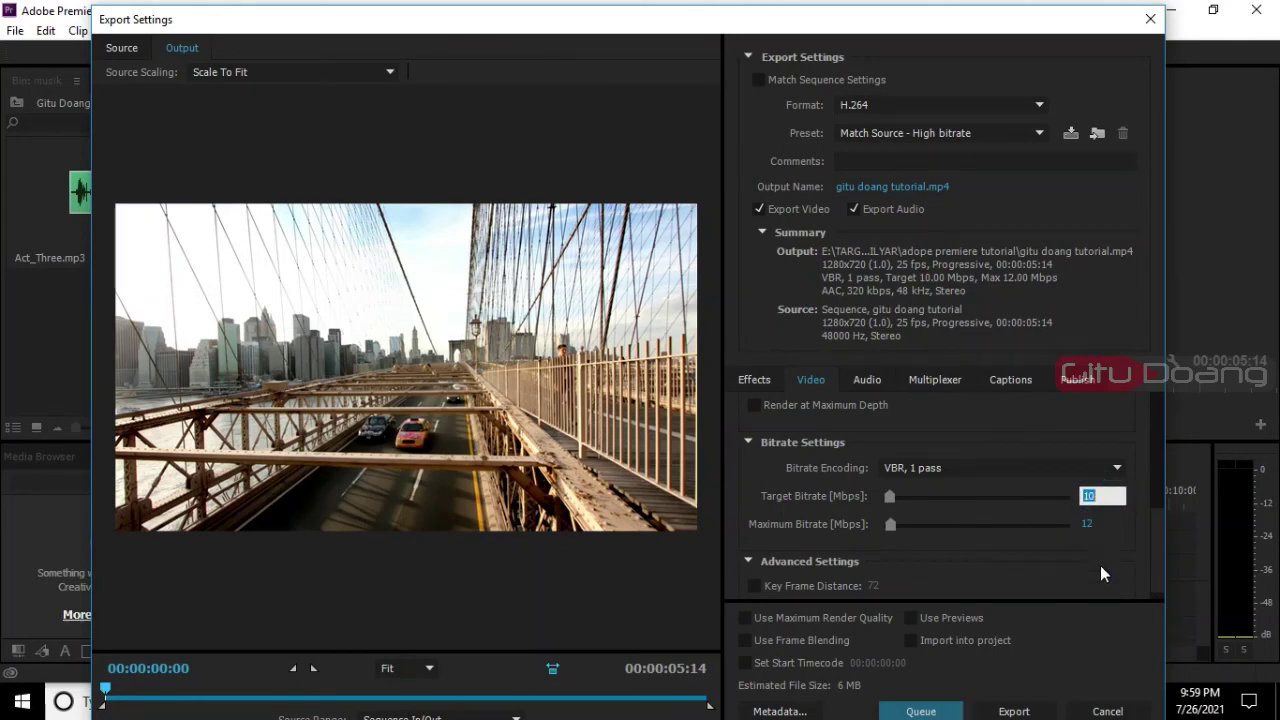
pyautogui.write('5')
pyautogui.click(1107, 576)
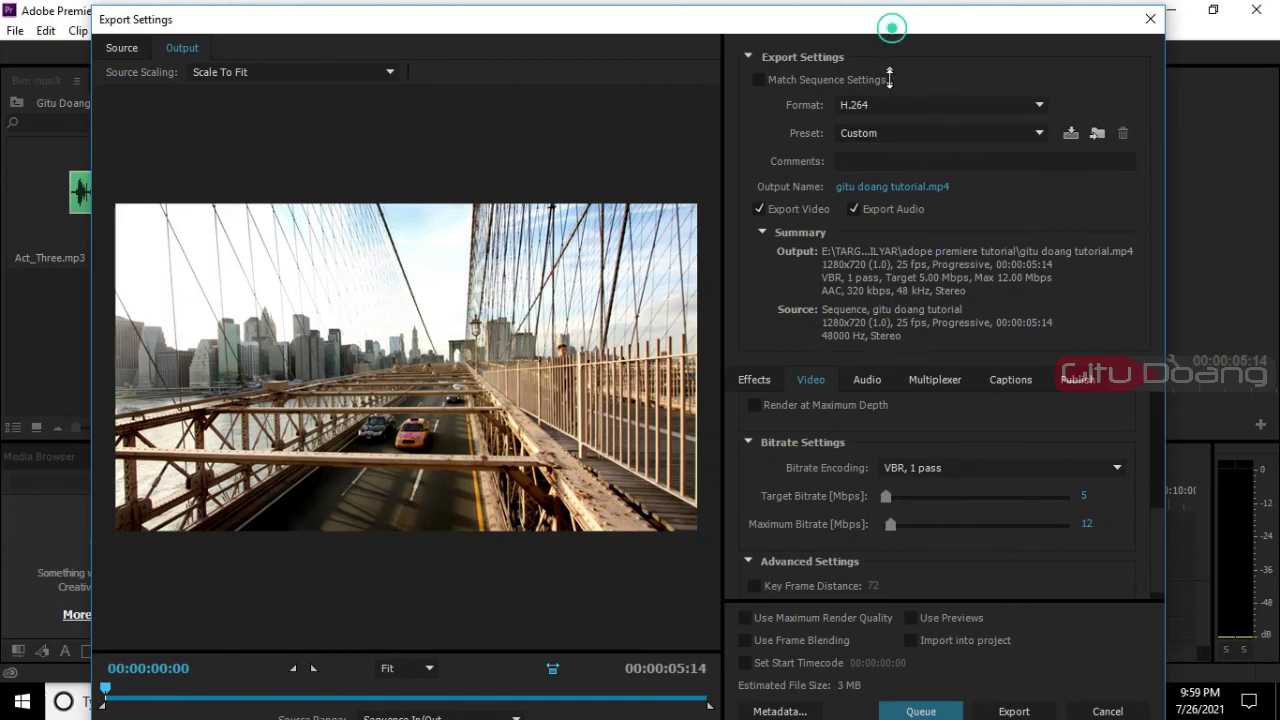
pyautogui.moveTo(891, 57); pyautogui.dragTo(875, 37)
pyautogui.moveTo(868, 102); pyautogui.dragTo(870, 15)
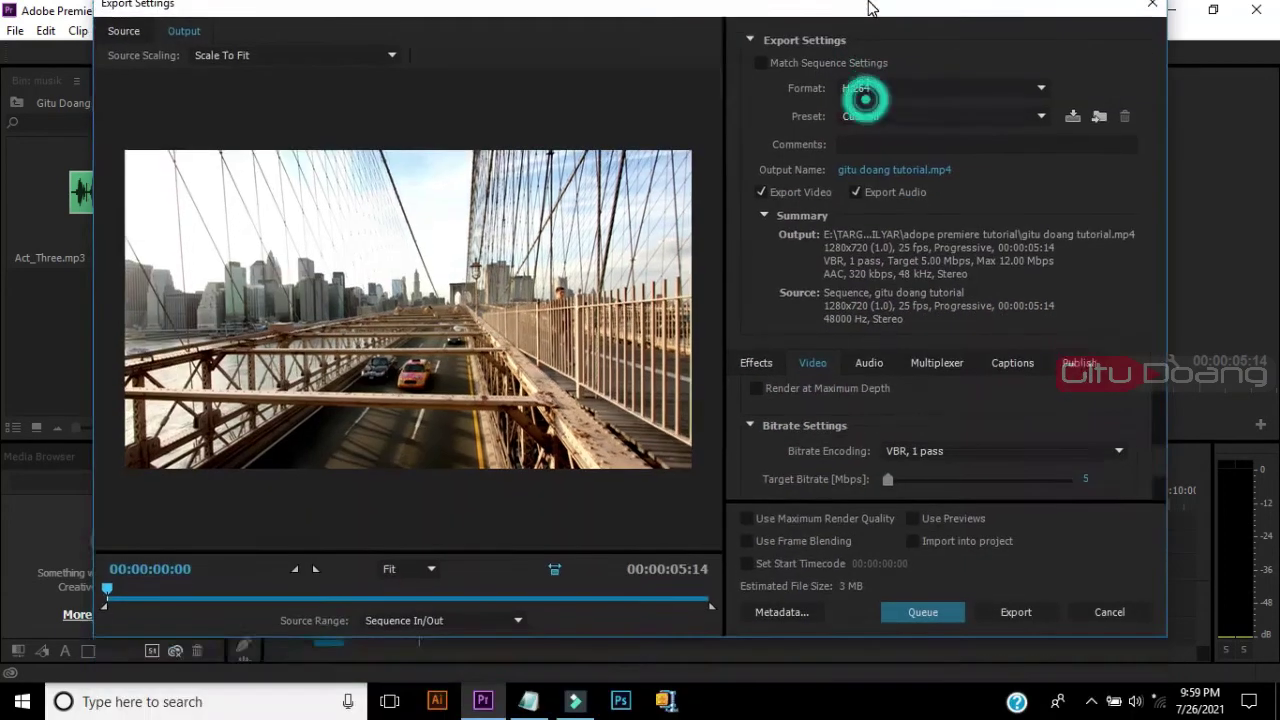
# Start exporting the sequence to gitu doang tutorial.mp4 and let rendering begin
pyautogui.click(1018, 626)
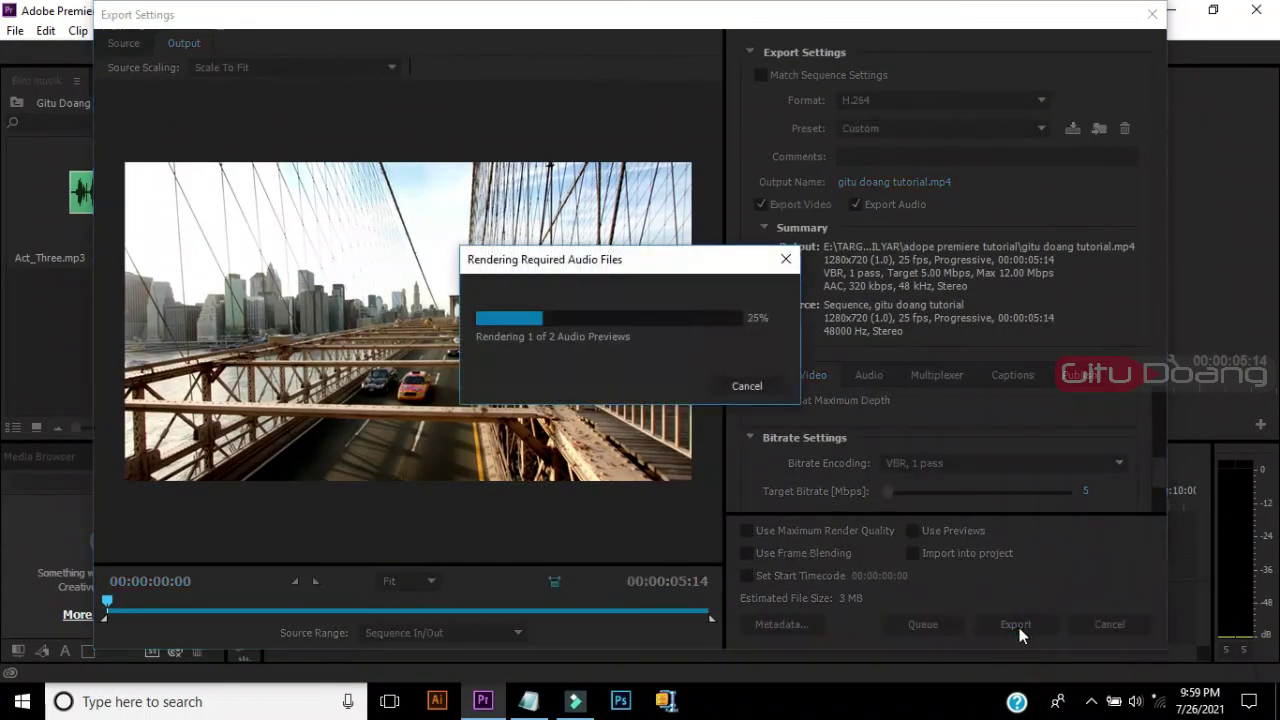